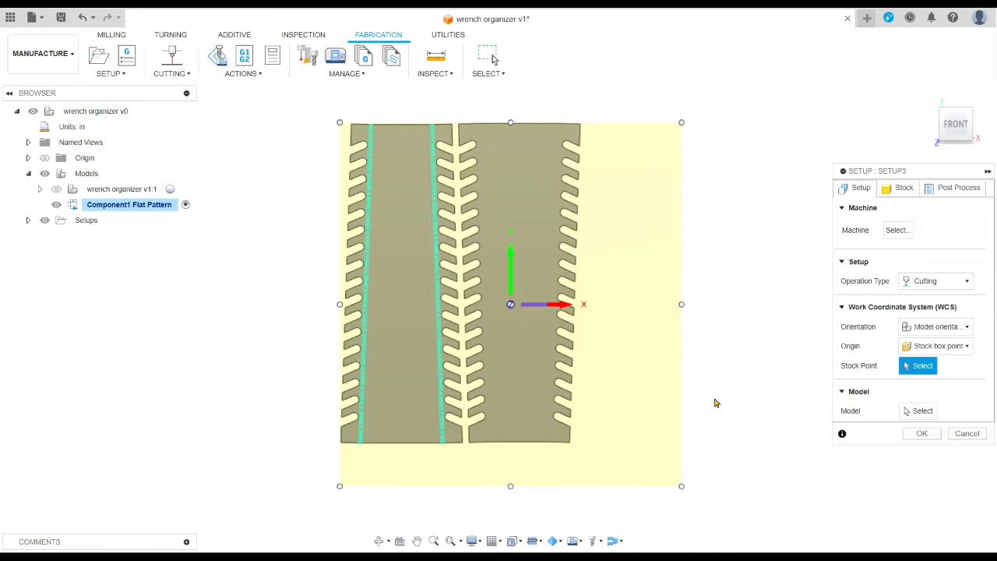
- Select the two flat pattern bodies as the model for the cutting setup
click(922, 411)
click(911, 410)
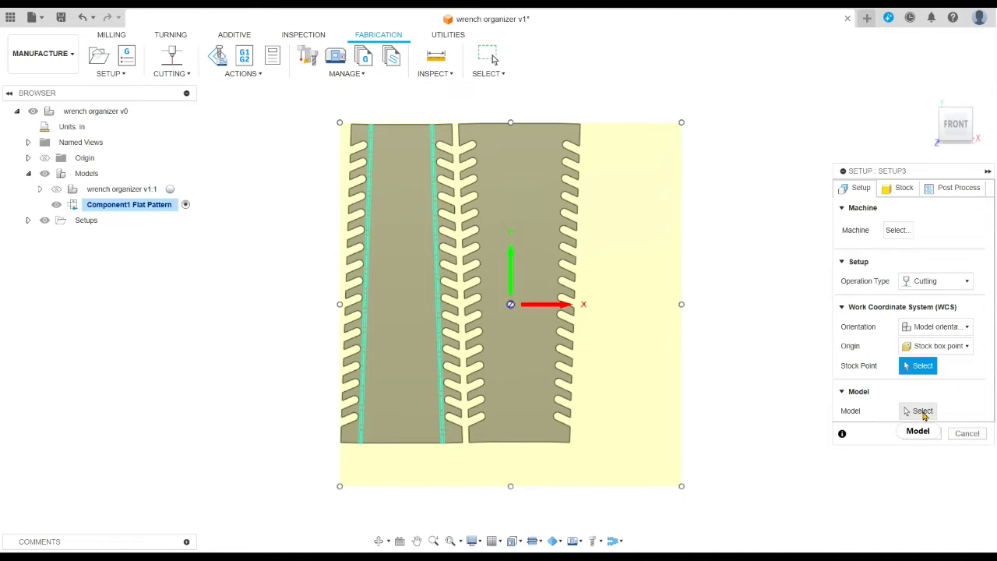
click(922, 411)
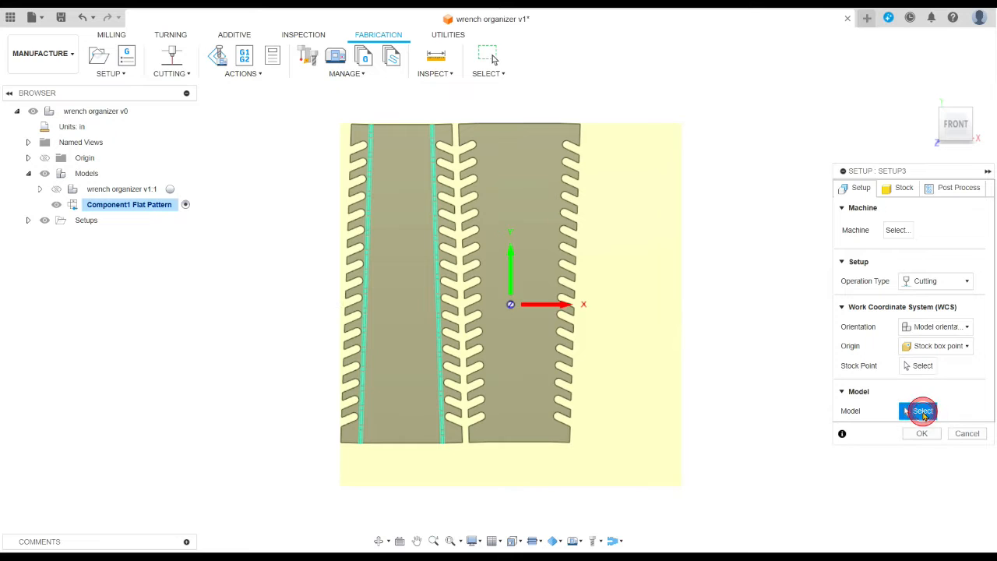
click(528, 392)
click(411, 393)
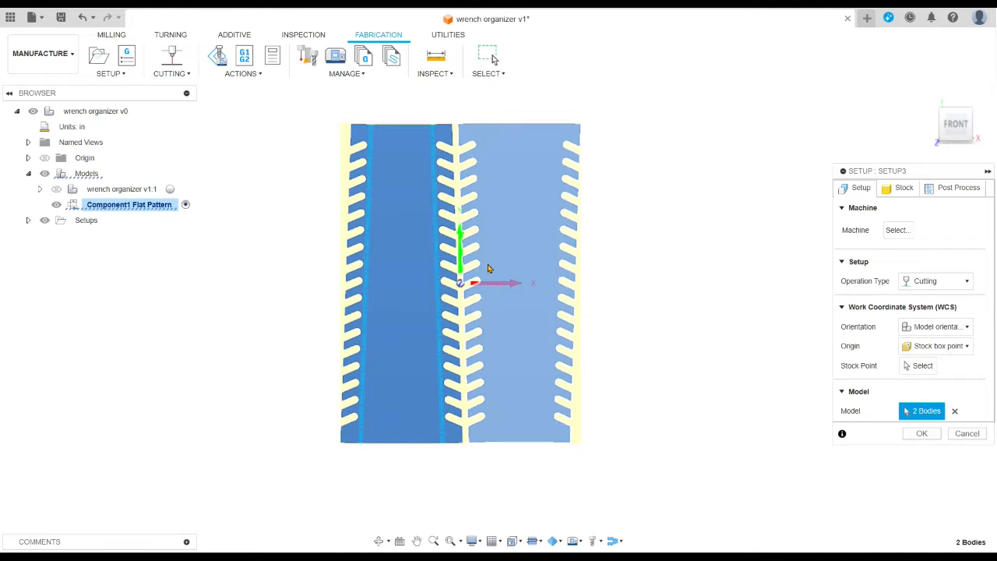
- Place the setup's stock point origin at the lower-left corner of the stock and accept the setup
scroll(460, 283, up, 5)
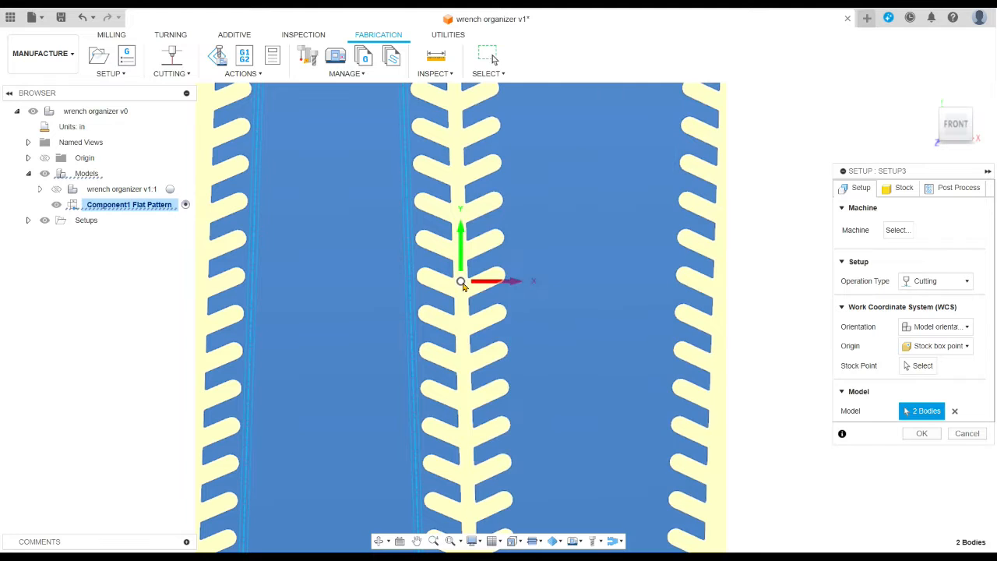
click(461, 282)
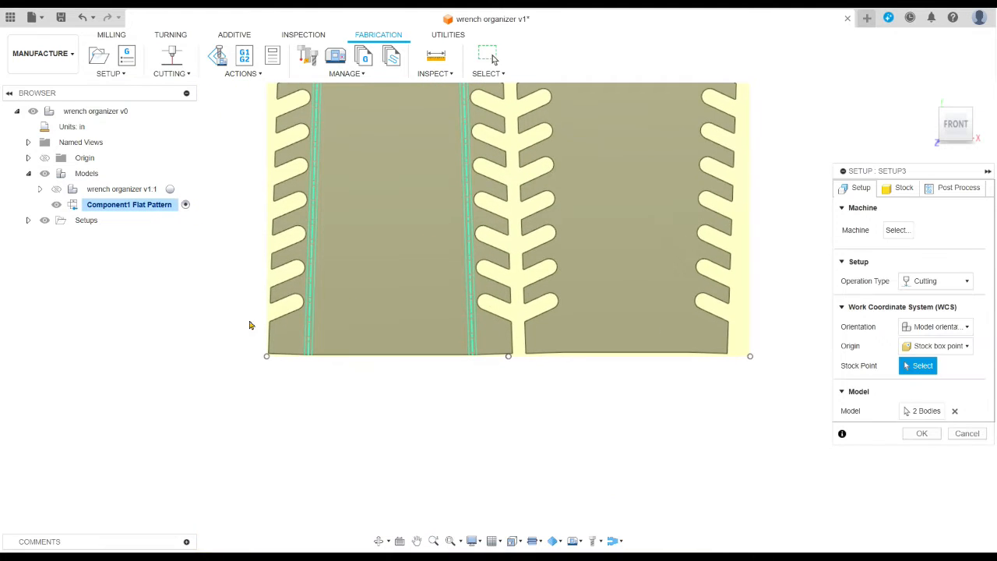
click(271, 366)
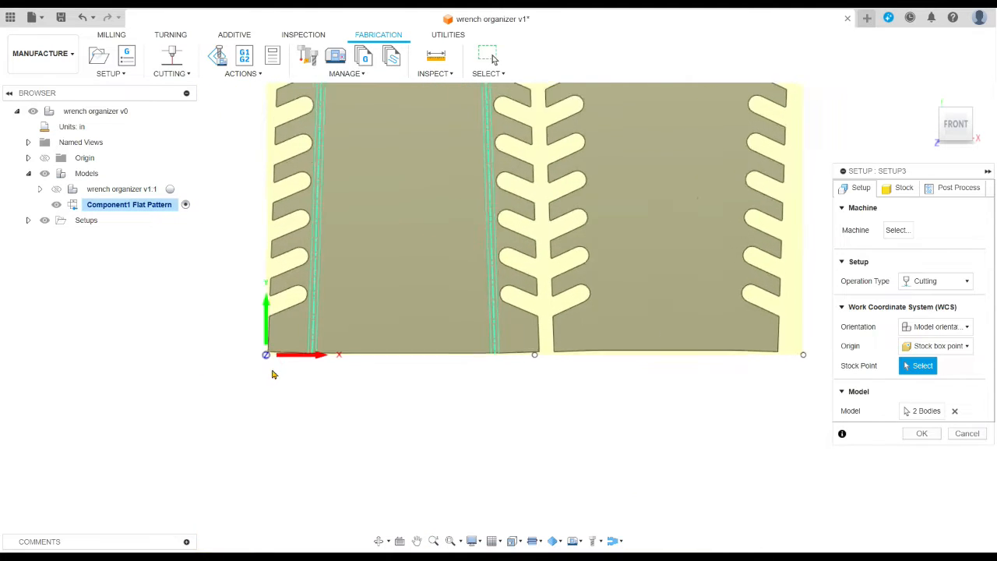
scroll(275, 375, up, 1)
scroll(310, 383, down, 5)
middle_drag(378, 353, 408, 401)
scroll(396, 376, up, 3)
scroll(401, 386, down, 2)
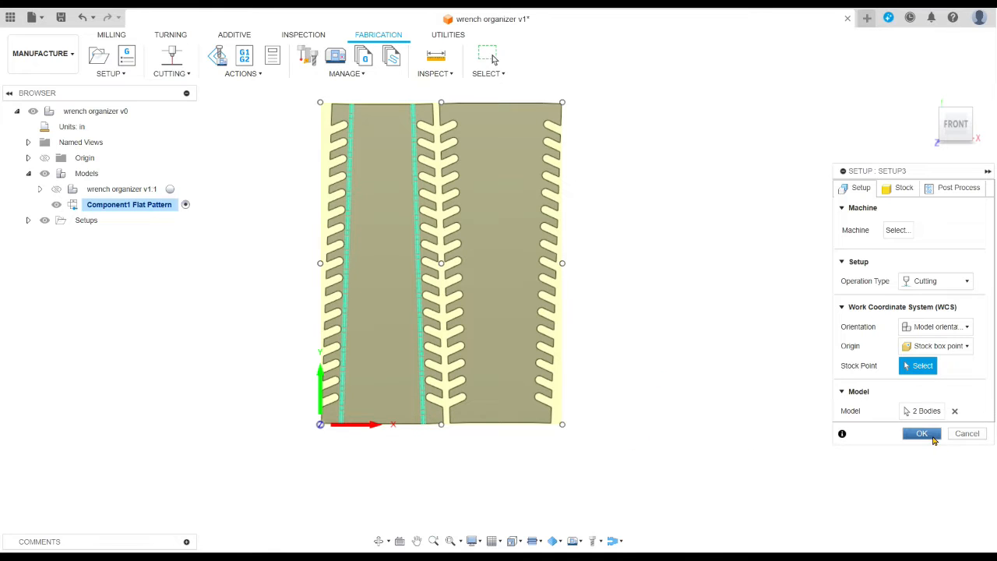
click(932, 436)
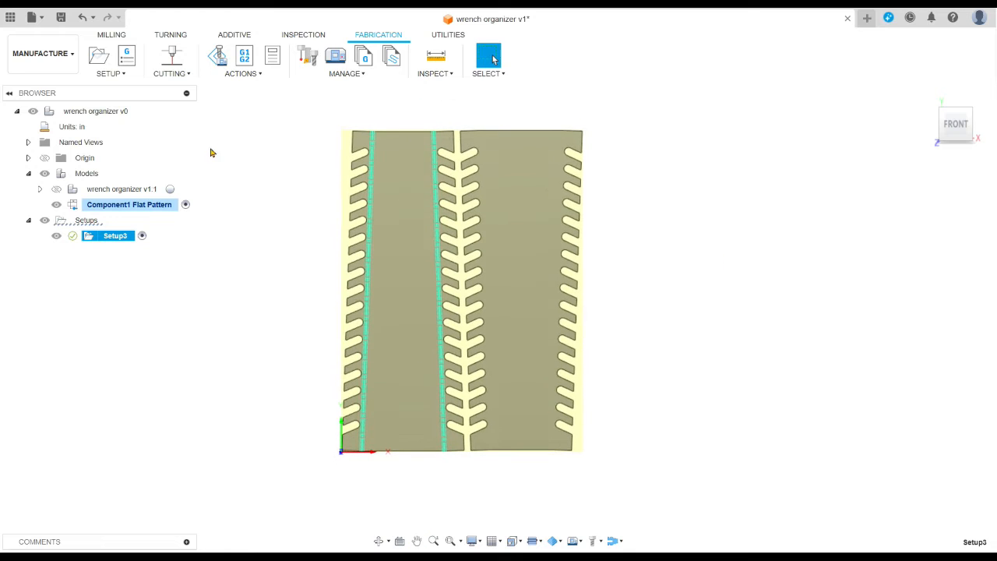
- Start a 2D Profile cutting operation in Setup3 and open its tool selection
click(184, 75)
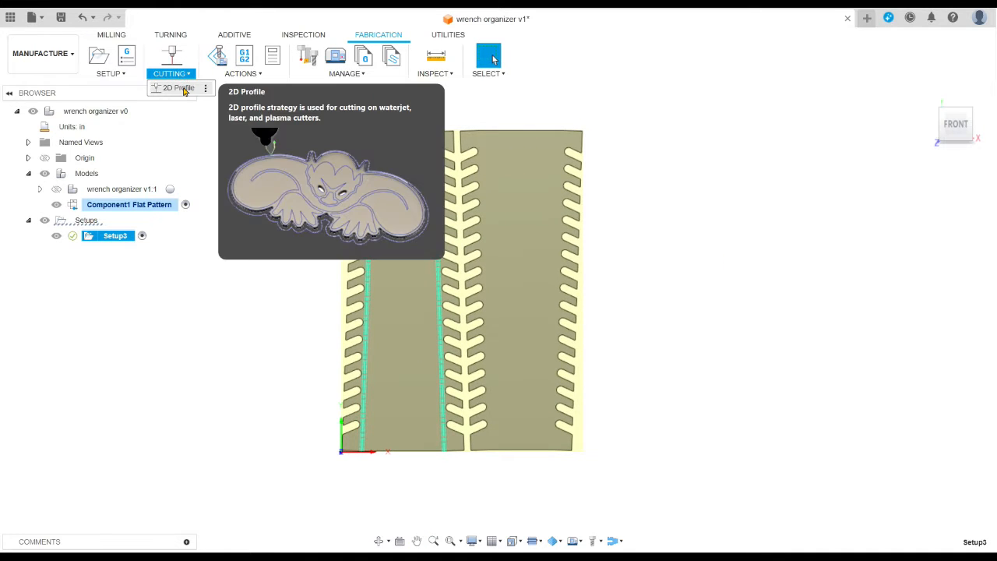
click(183, 87)
drag(890, 170, 800, 156)
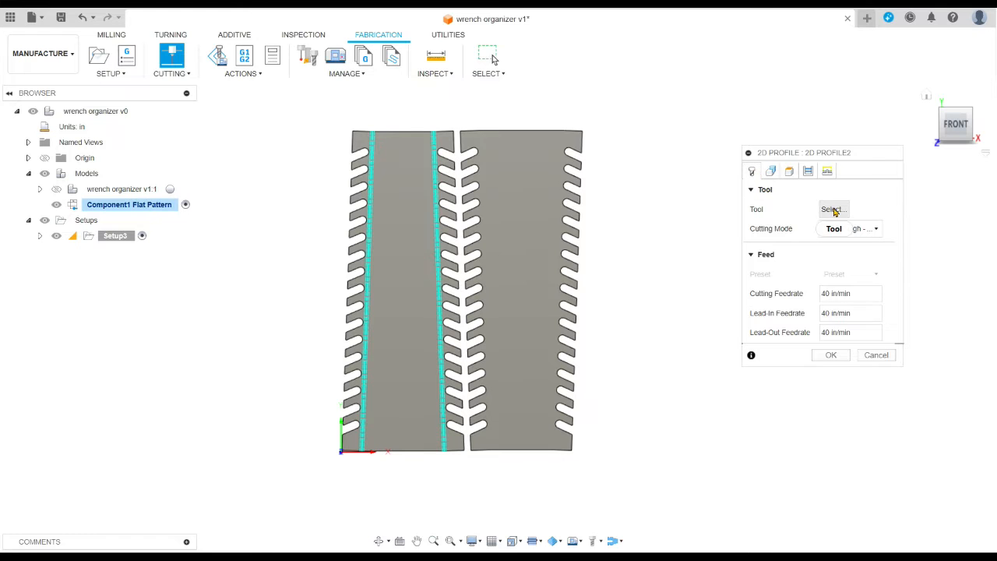
click(833, 210)
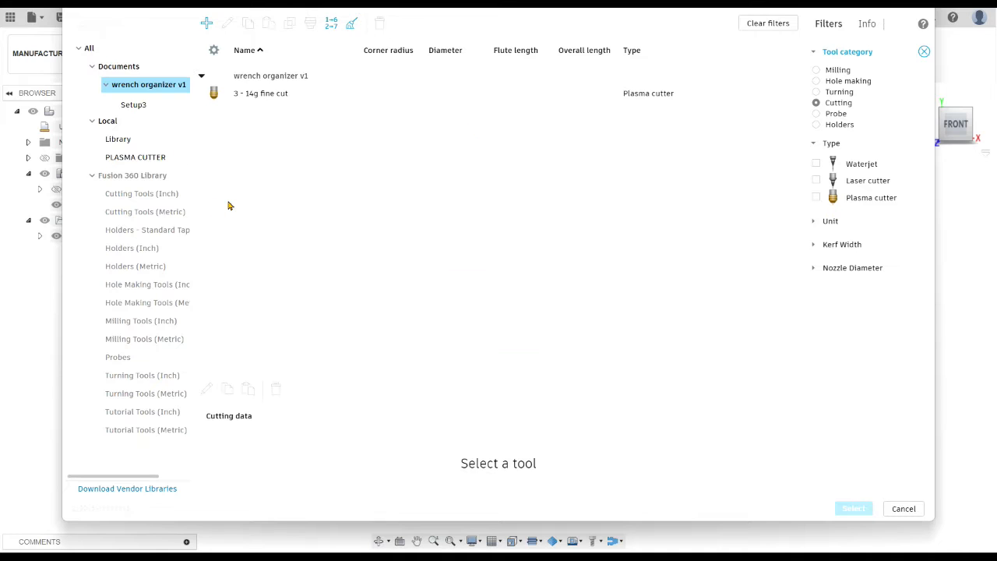
- Delete the 14g fine cut tool from the wrench organizer v1 document library
right_click(293, 99)
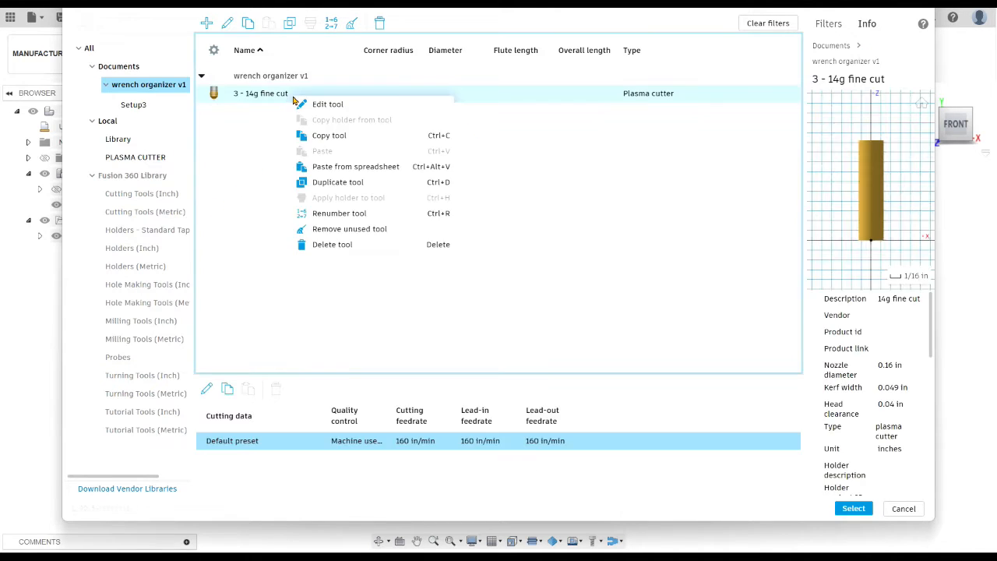
click(352, 244)
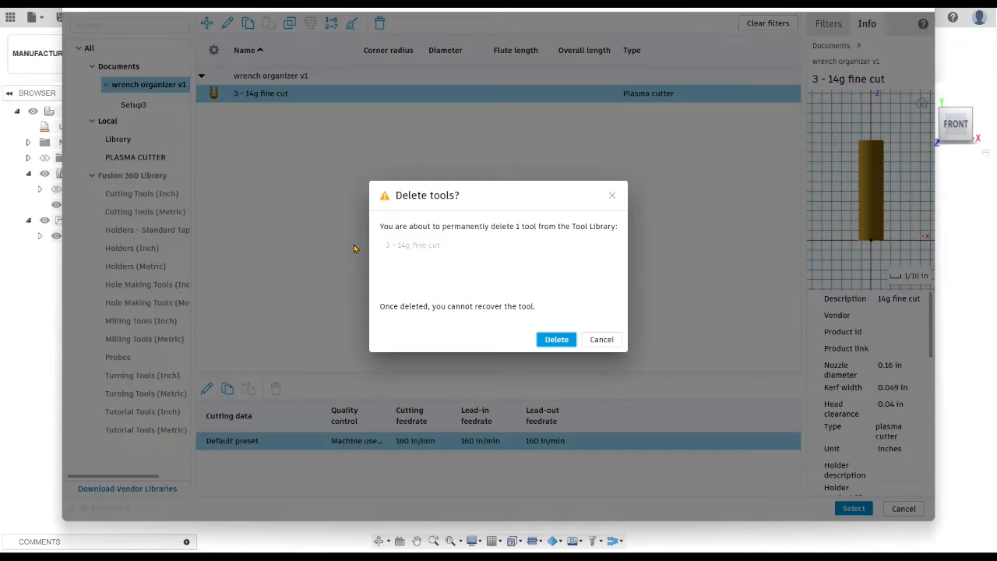
click(556, 340)
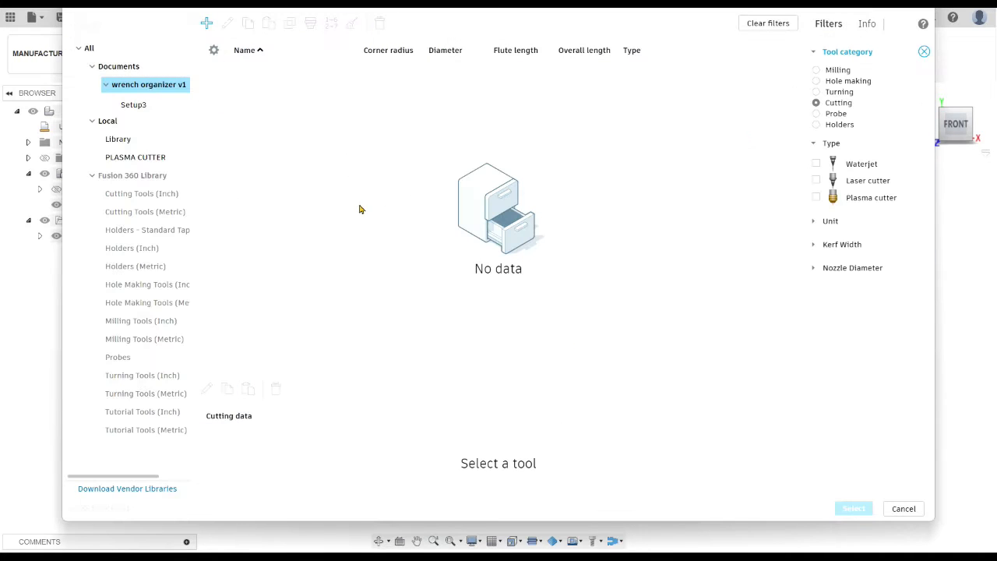
- Create a new local tool library named "youtube cutting" and select it
right_click(115, 125)
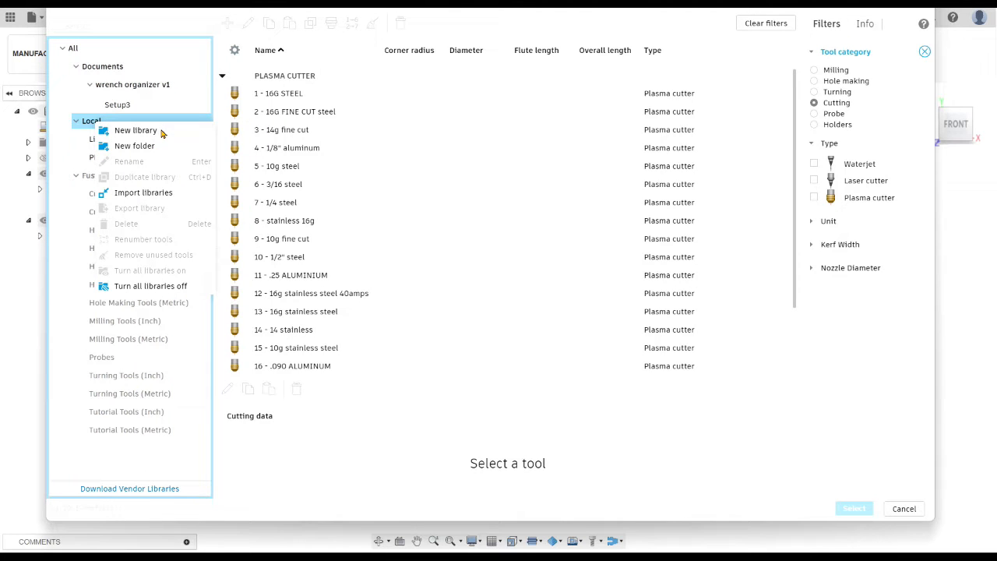
click(162, 131)
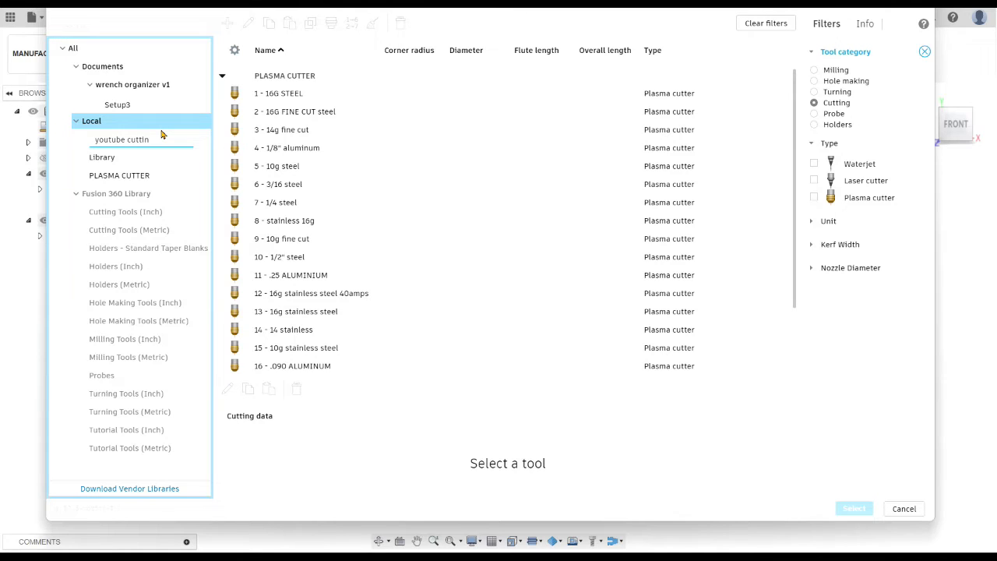
key(Return)
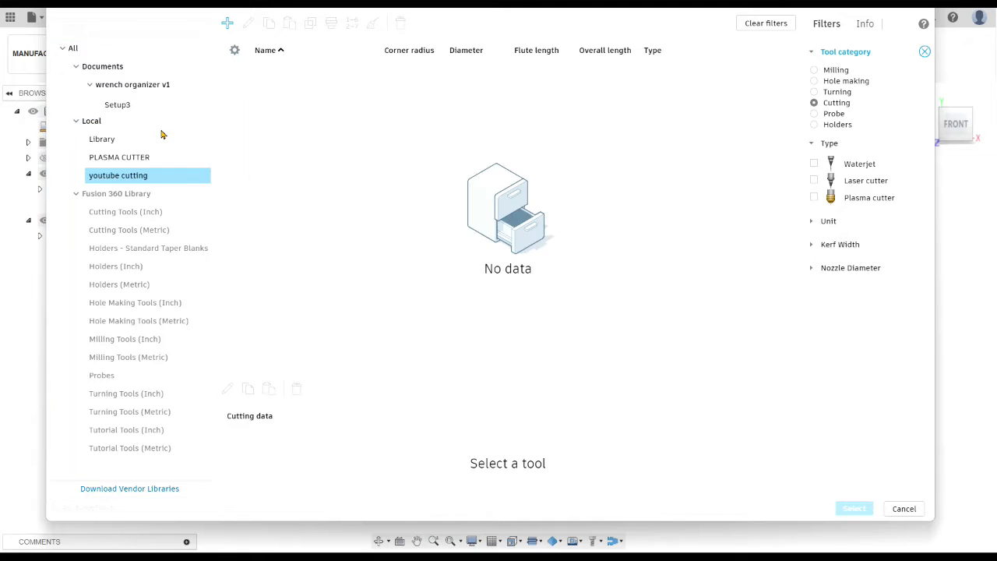
click(136, 178)
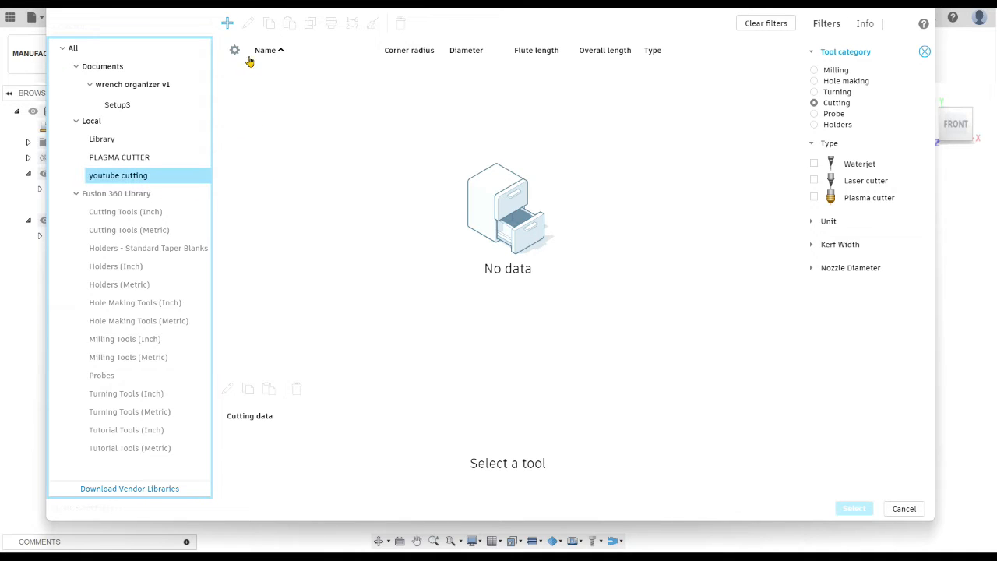
- Add a new plasma cutter tool to the library with the description "14g fine cut"
click(227, 24)
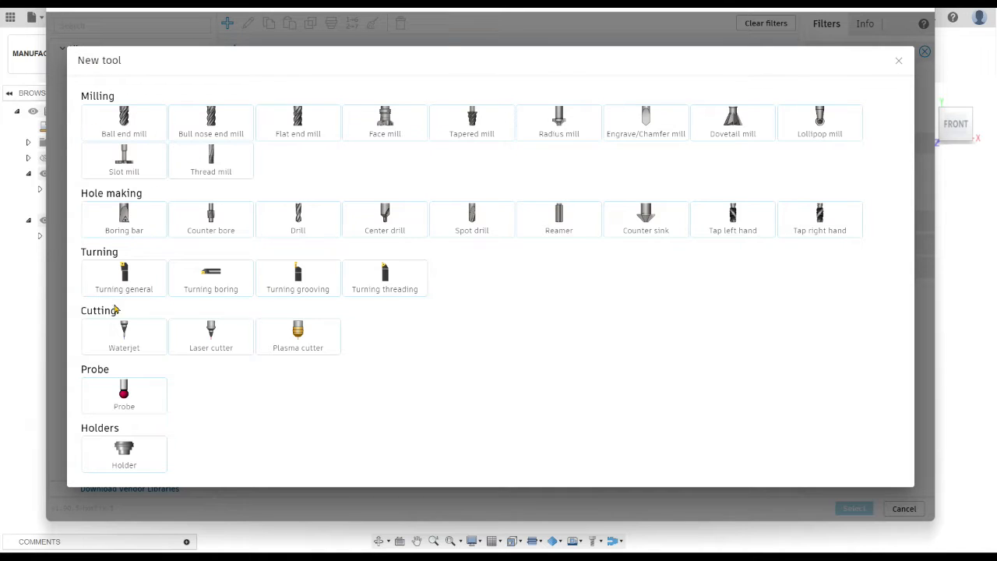
double_click(296, 338)
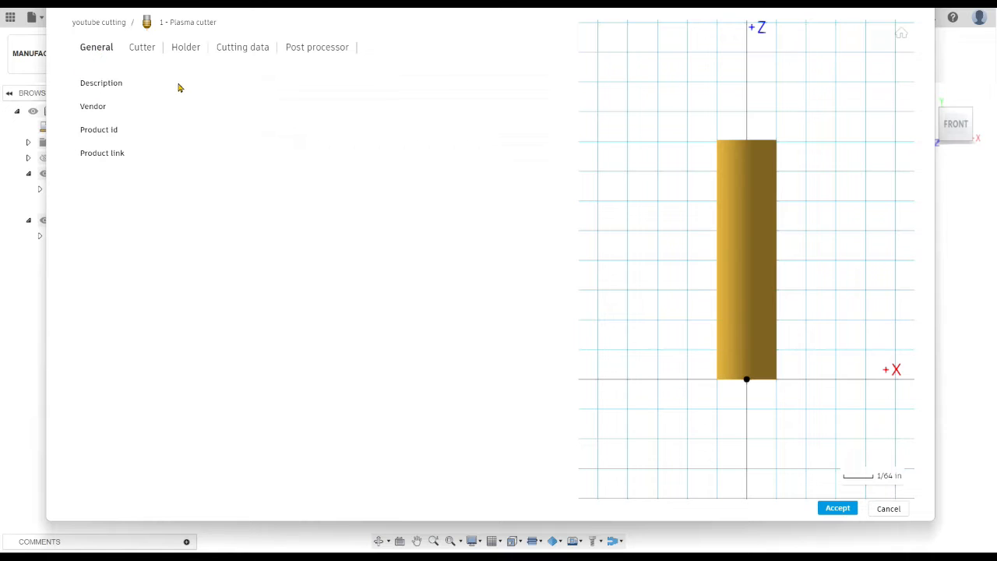
mouse_move(283, 83)
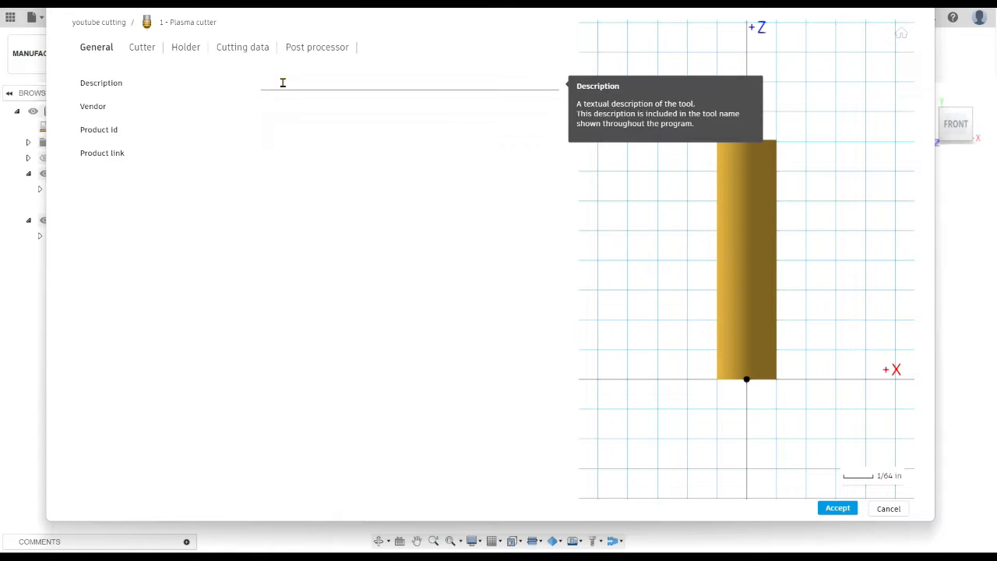
click(334, 82)
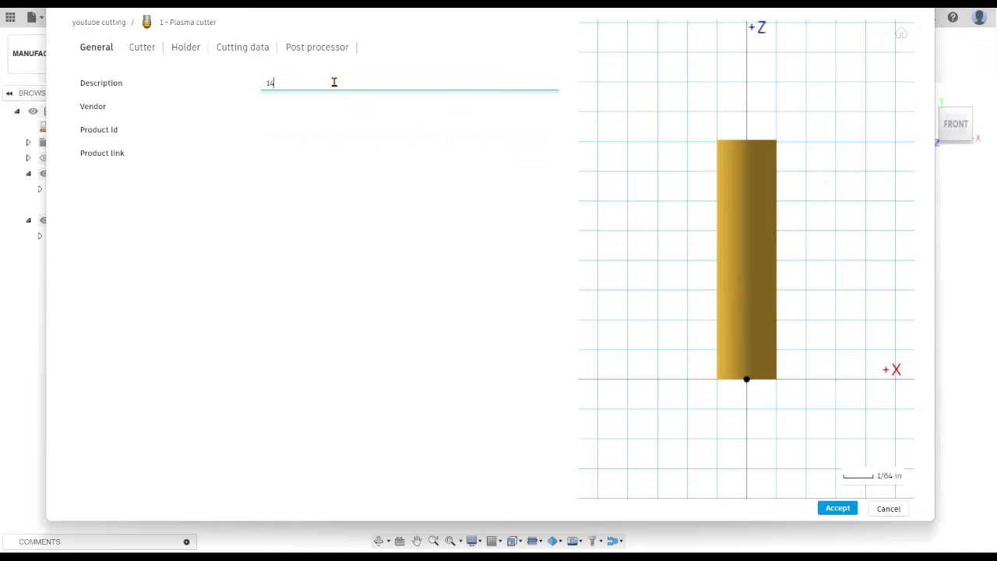
text(14g fine cut)
- Set the plasma cutter's kerf width to 0.049 in
click(142, 49)
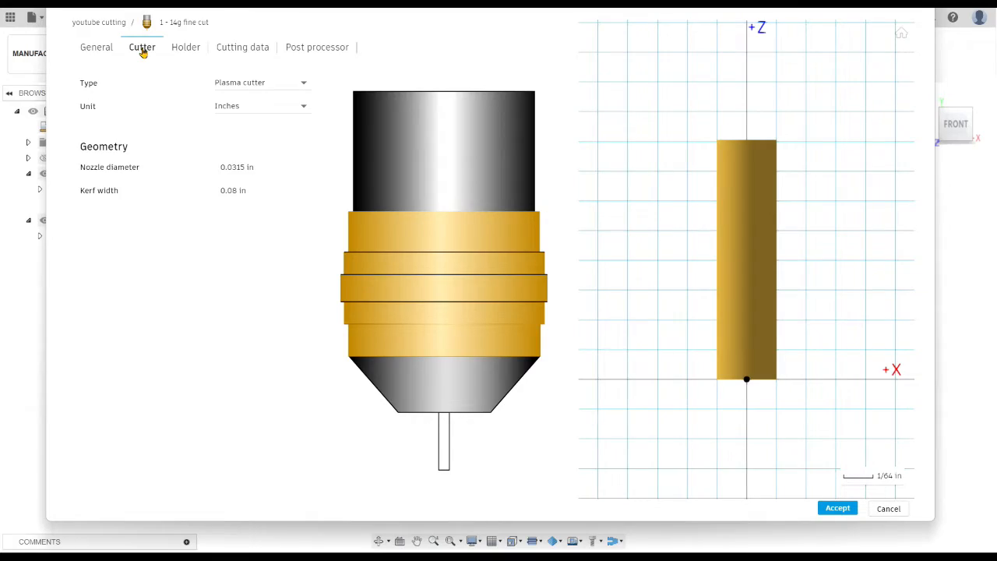
click(235, 191)
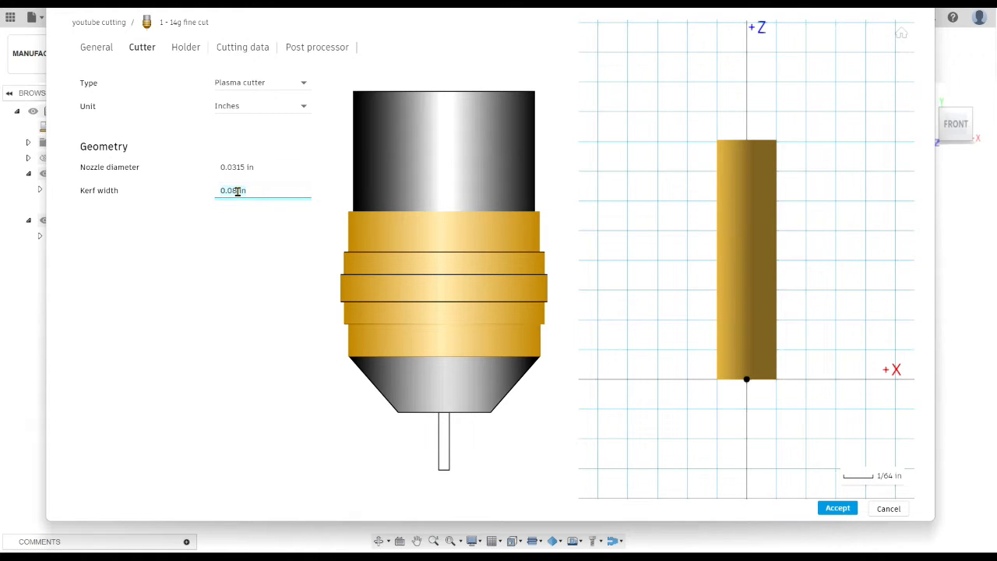
key(BackSpace)
click(247, 47)
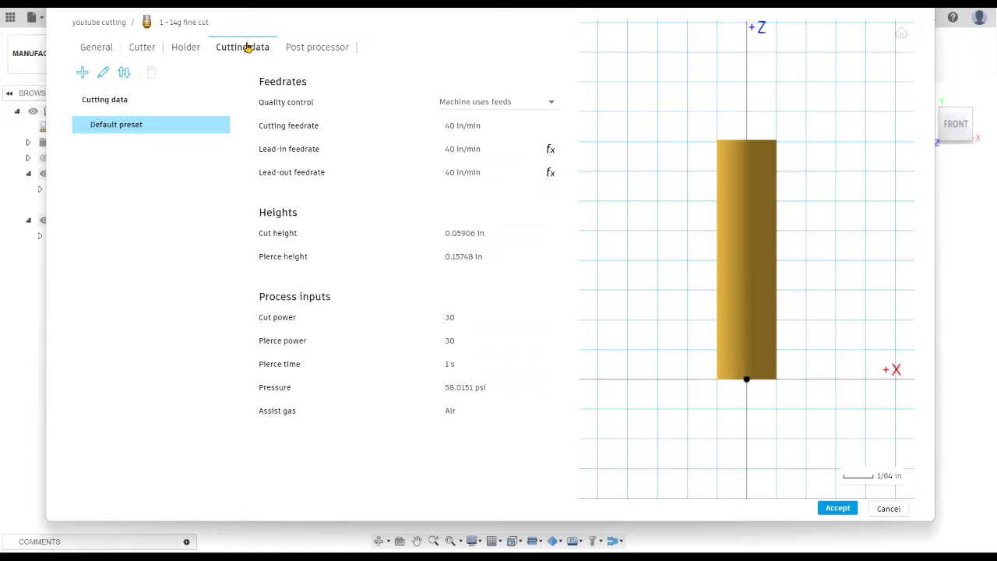
click(141, 48)
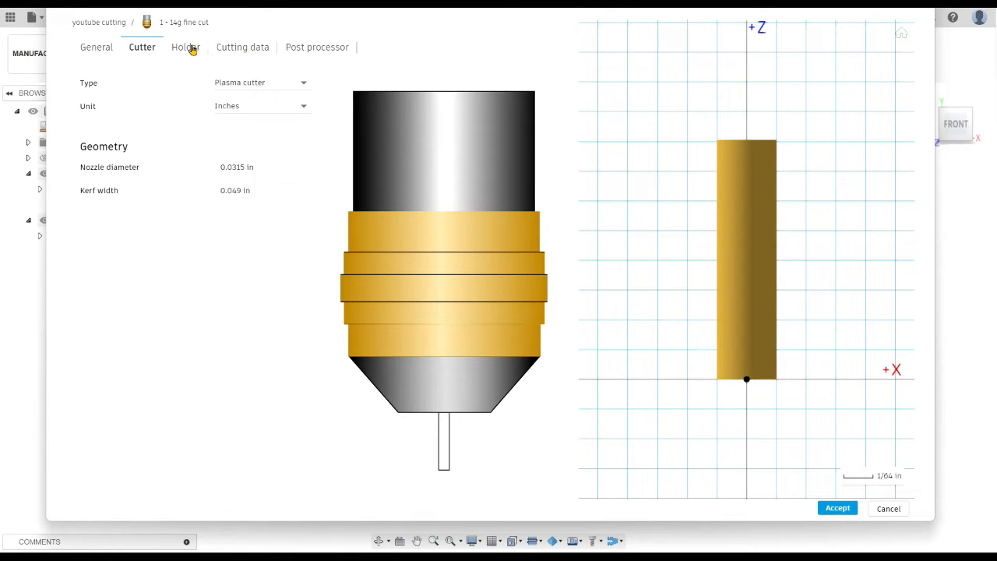
- Set the cutting feedrate in the tool's default cutting preset to 160 in/min
click(245, 50)
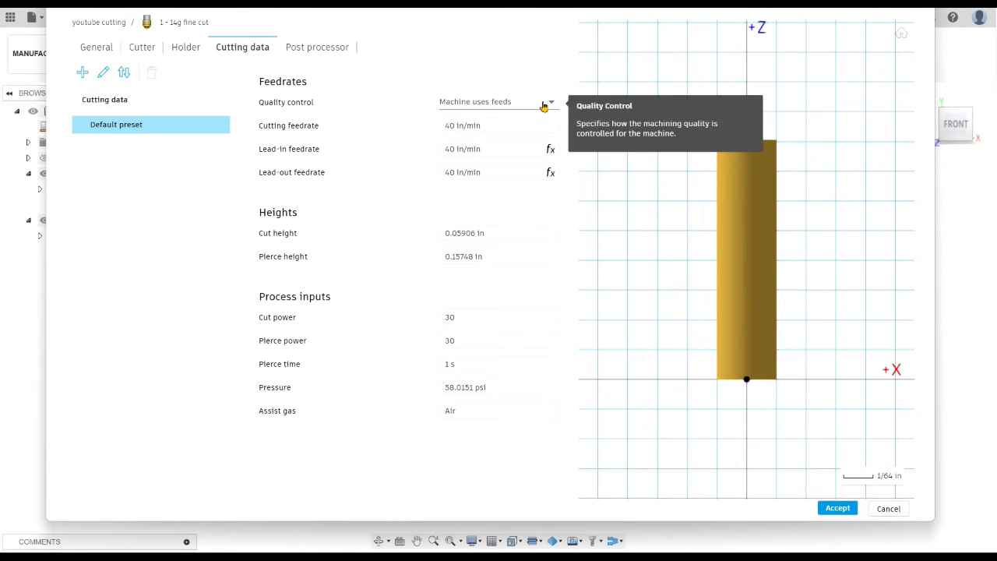
click(456, 126)
text(1)
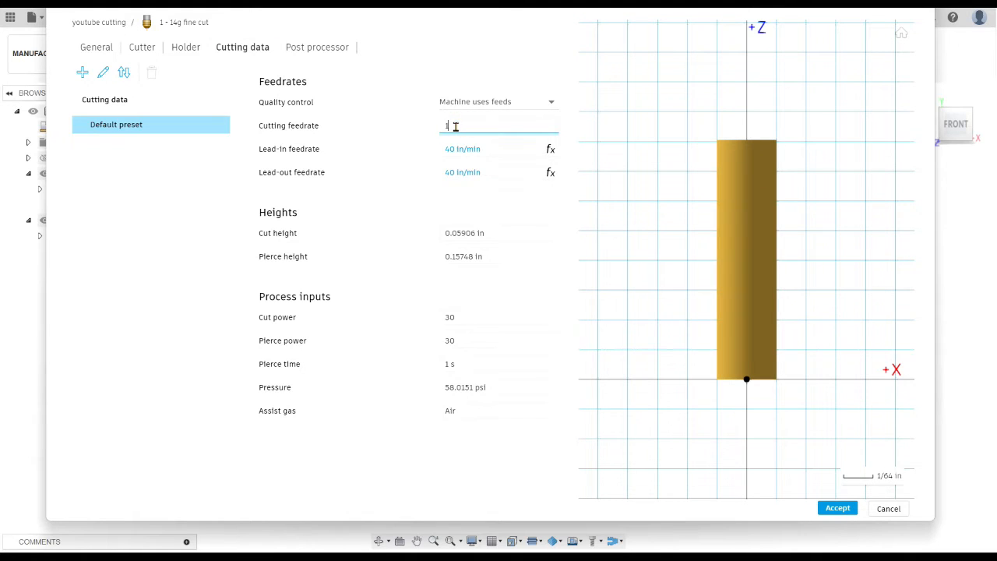
text(60)
click(427, 168)
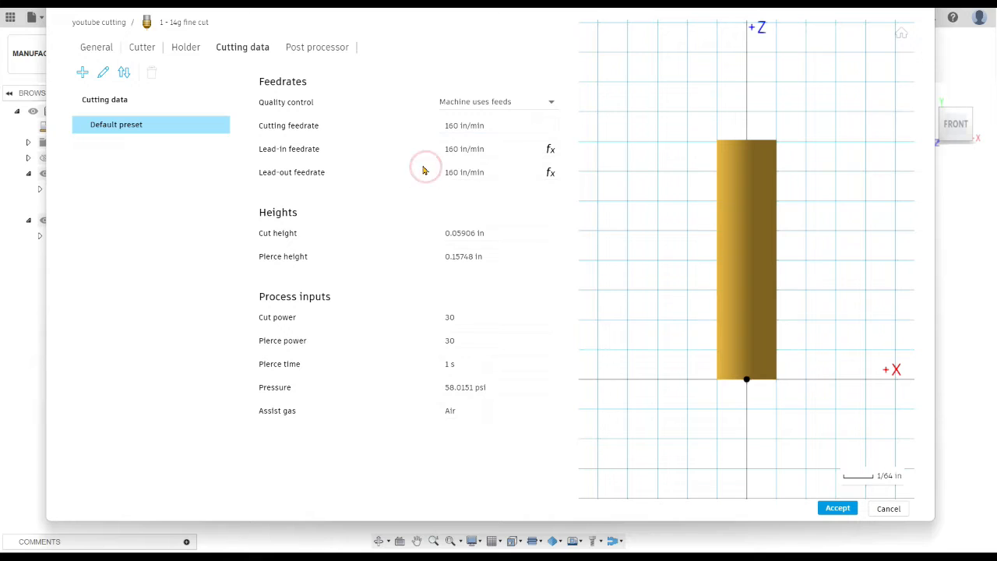
- Set the preset's cut height to 0.06 in and its pierce height to 0.15 in
click(476, 234)
text(.06)
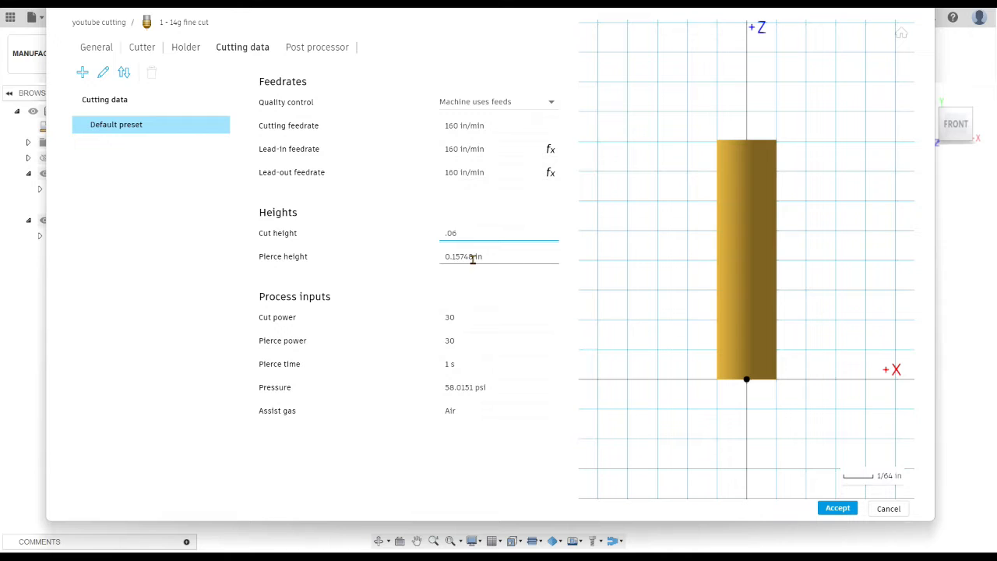
click(473, 259)
text(.15)
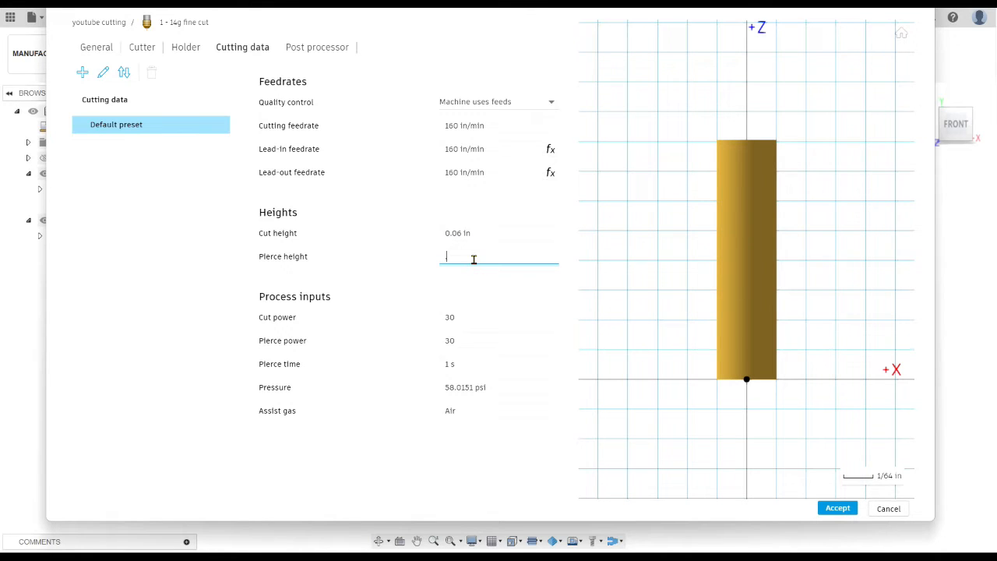
- Set both the cut power and the pierce power in the tool's default cutting preset to 45
click(462, 314)
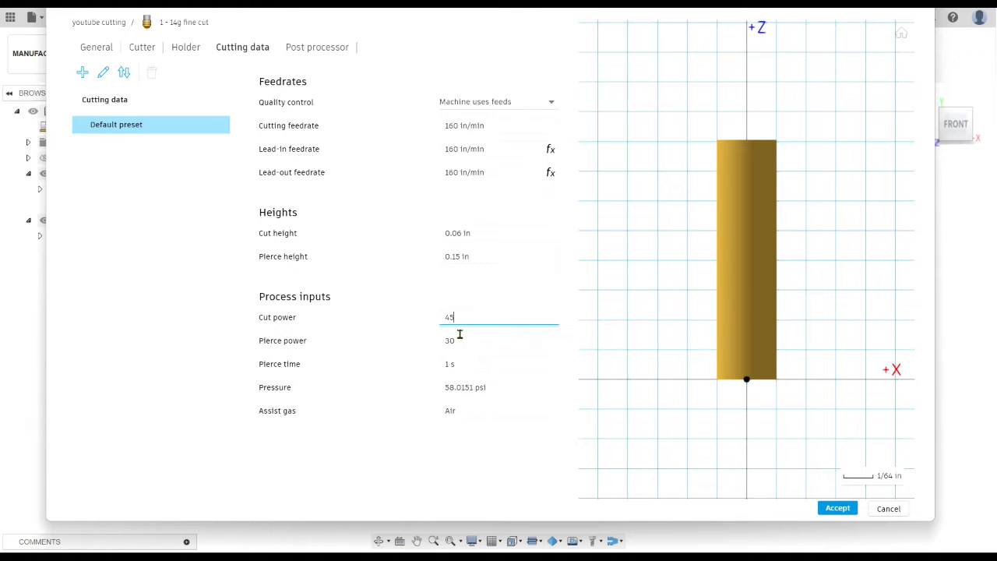
click(460, 336)
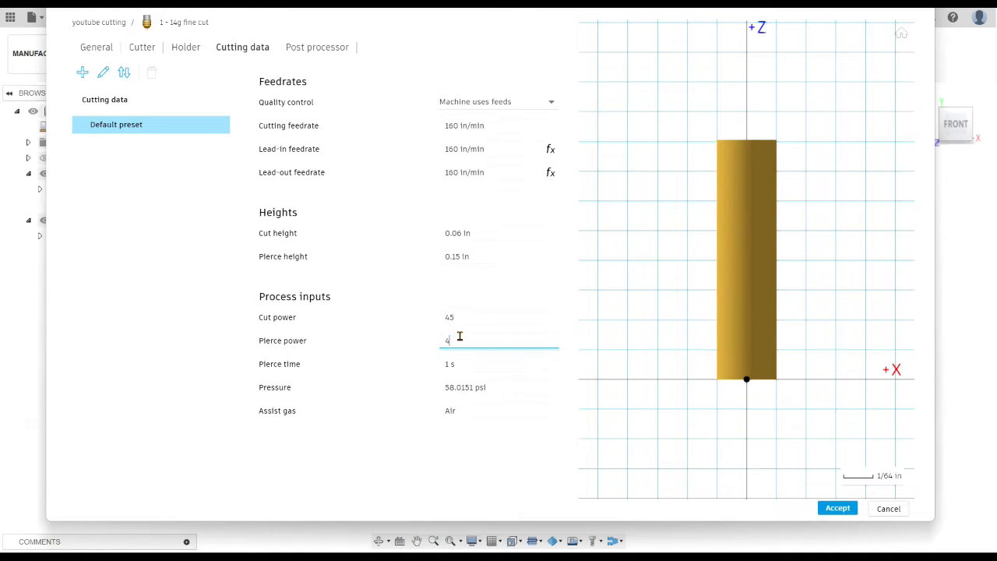
text(45)
- Set the preset's pierce time to 0.04 s and its pressure to 80 psi
click(459, 364)
text(.04)
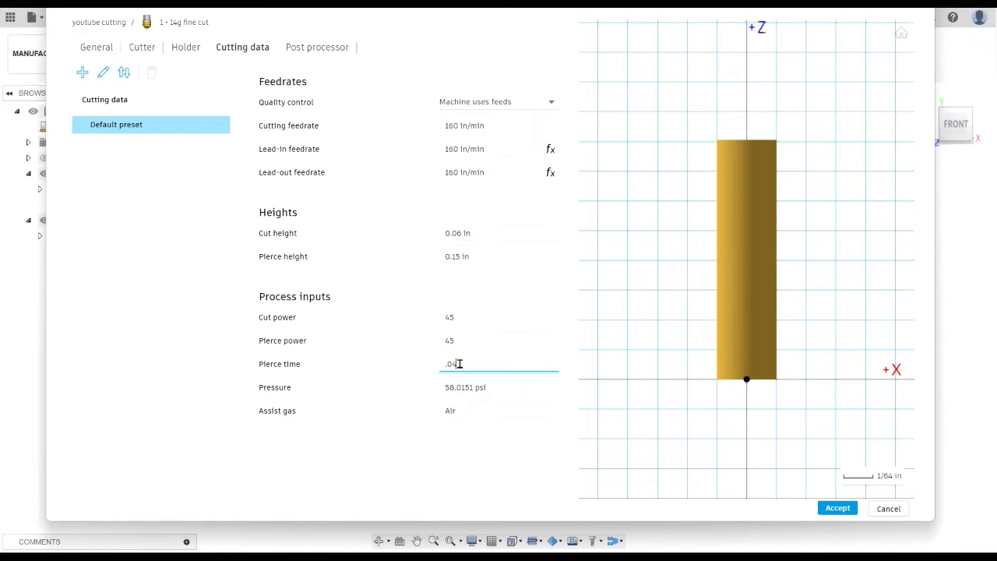
click(470, 384)
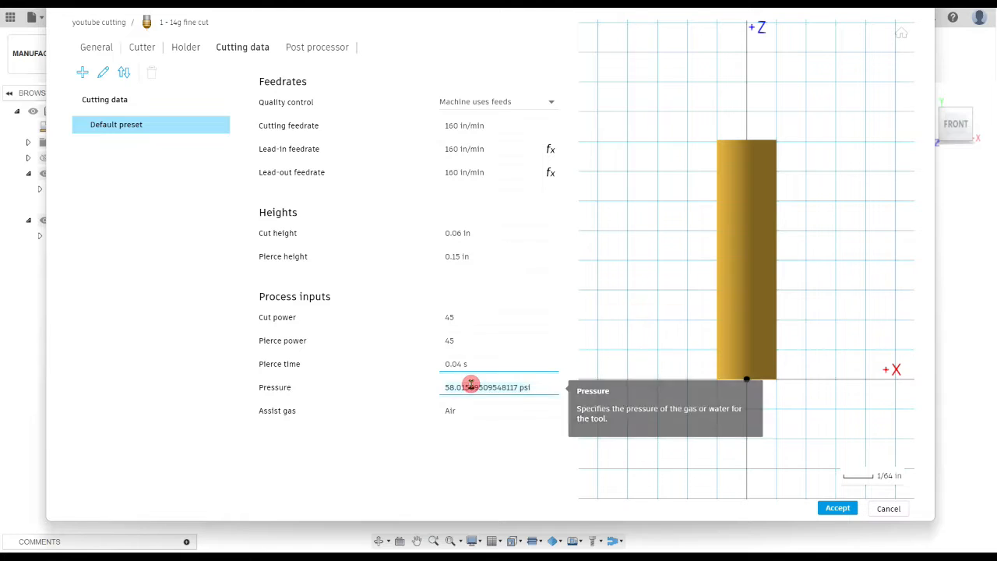
text(80)
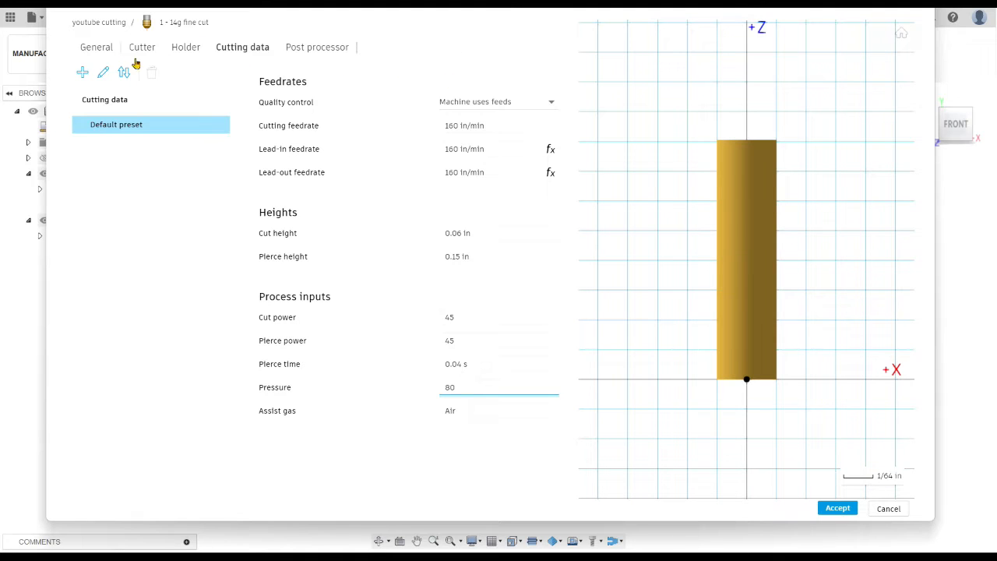
- Review the tool's general, cutter and cutting data, accept it, and choose the 14g fine cut tool for the 2D profile operation
click(102, 49)
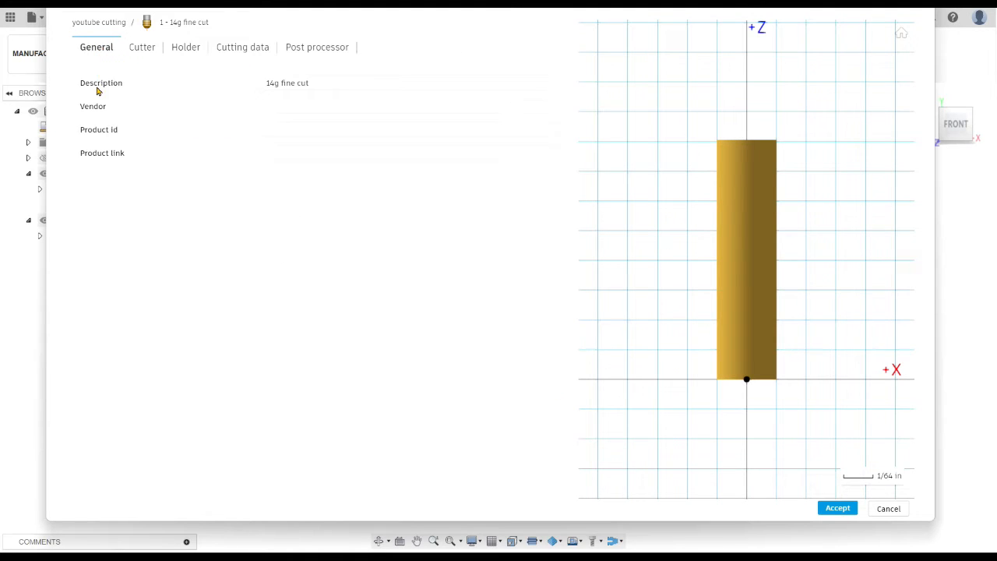
click(138, 47)
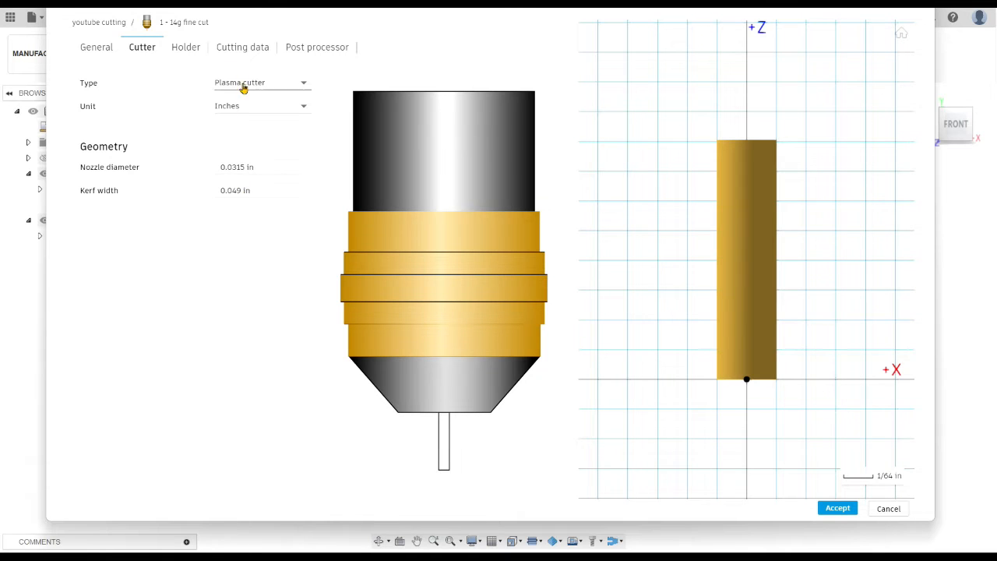
click(248, 49)
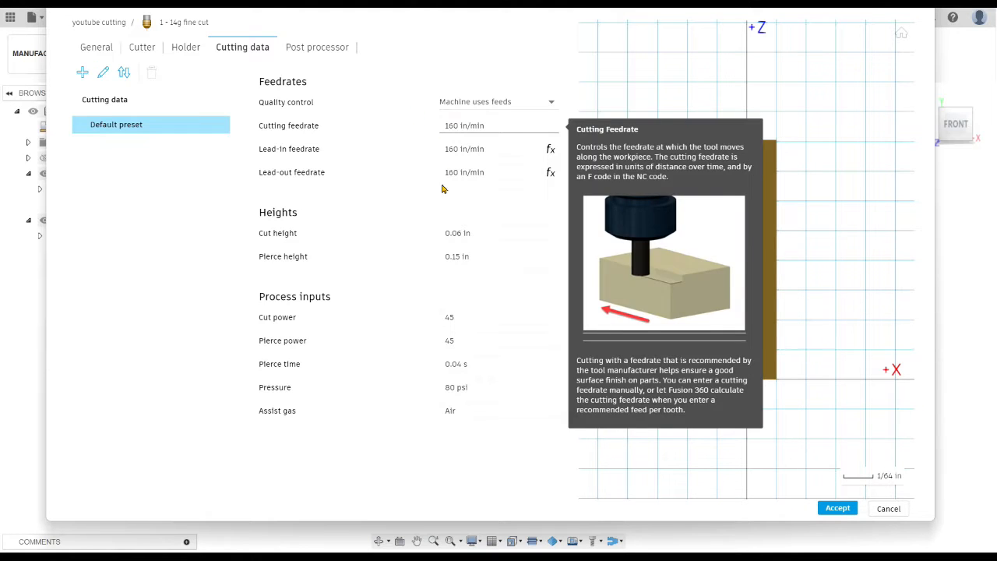
click(836, 510)
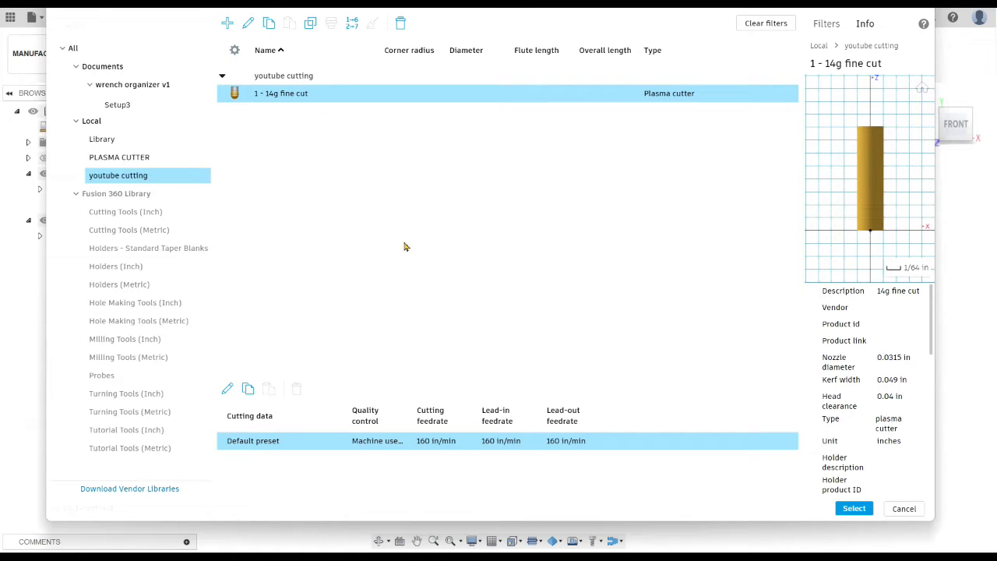
click(854, 510)
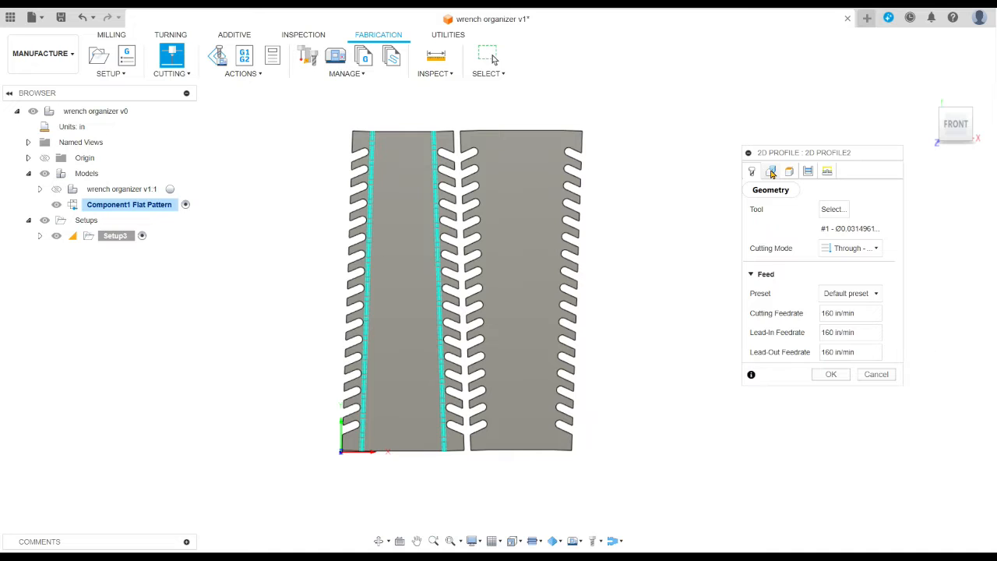
- Select the faces of both wrench organizer flat patterns as the cutting contours of the 2D profile
click(771, 173)
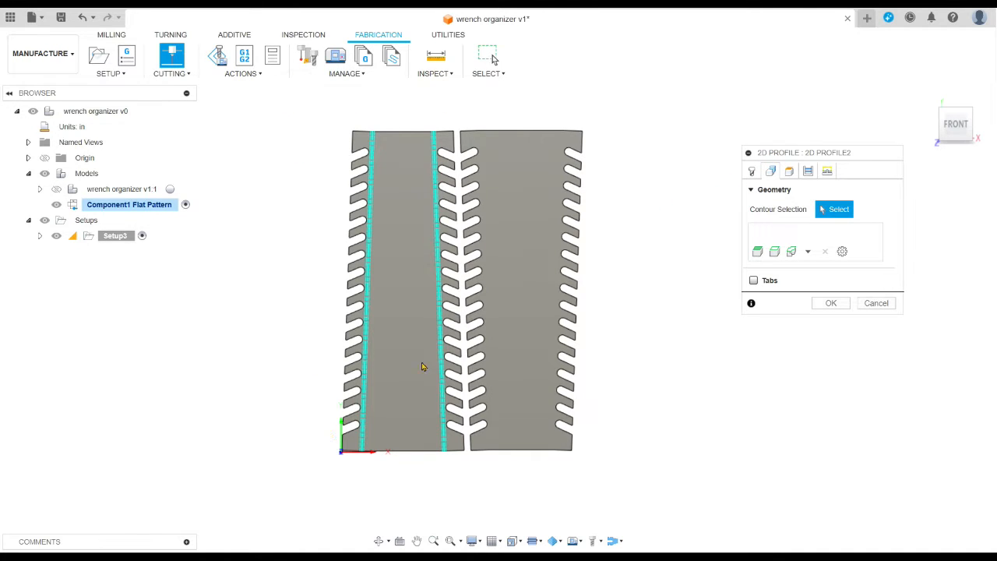
click(411, 341)
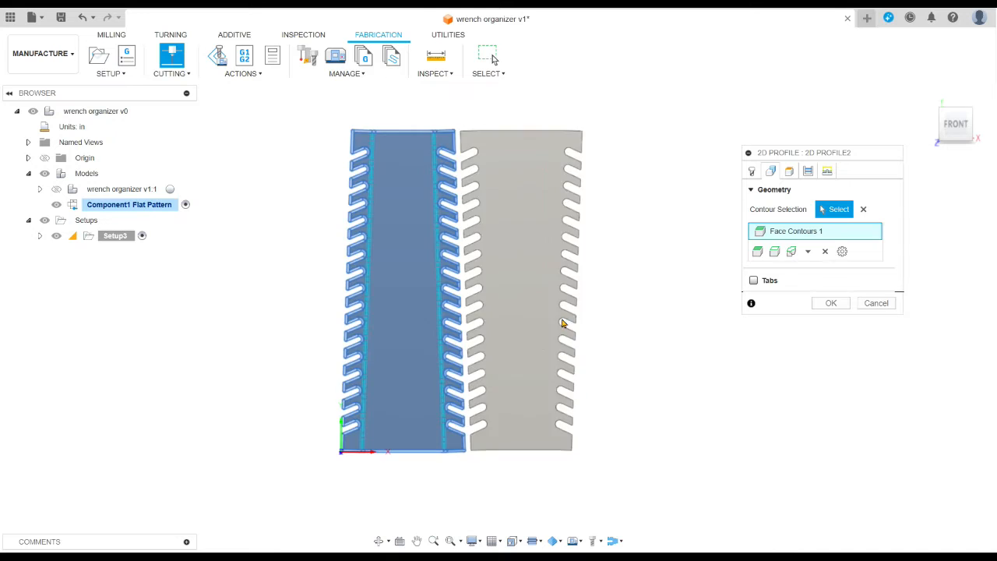
click(541, 310)
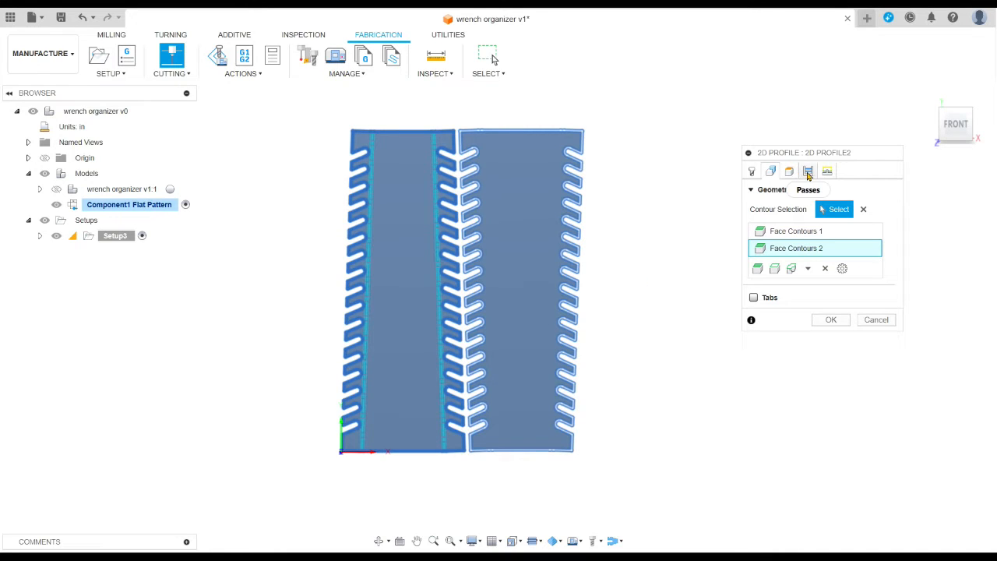
- Enable smoothing for the 2D profile passes and set the lead-in radius to 0.02 in
click(808, 173)
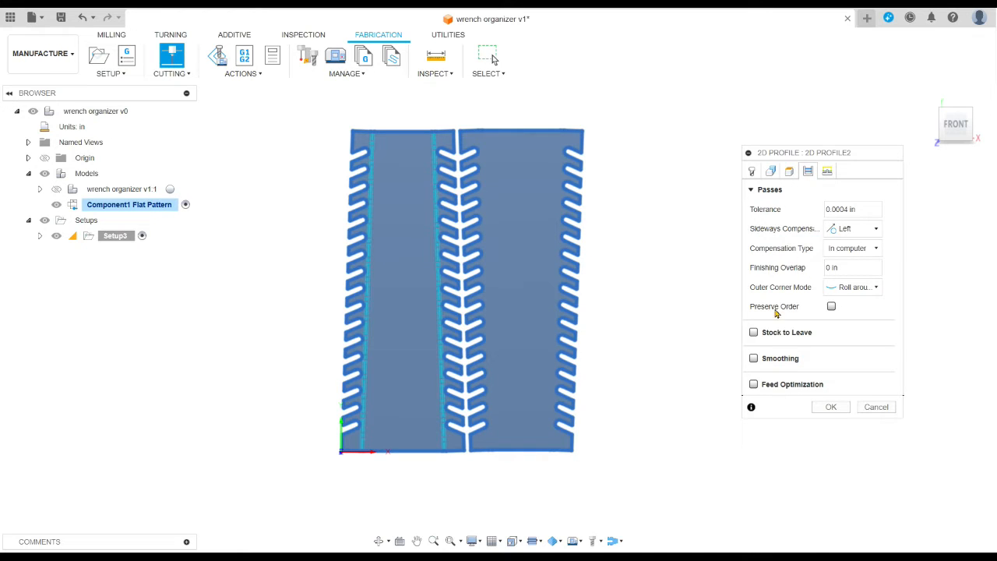
click(754, 359)
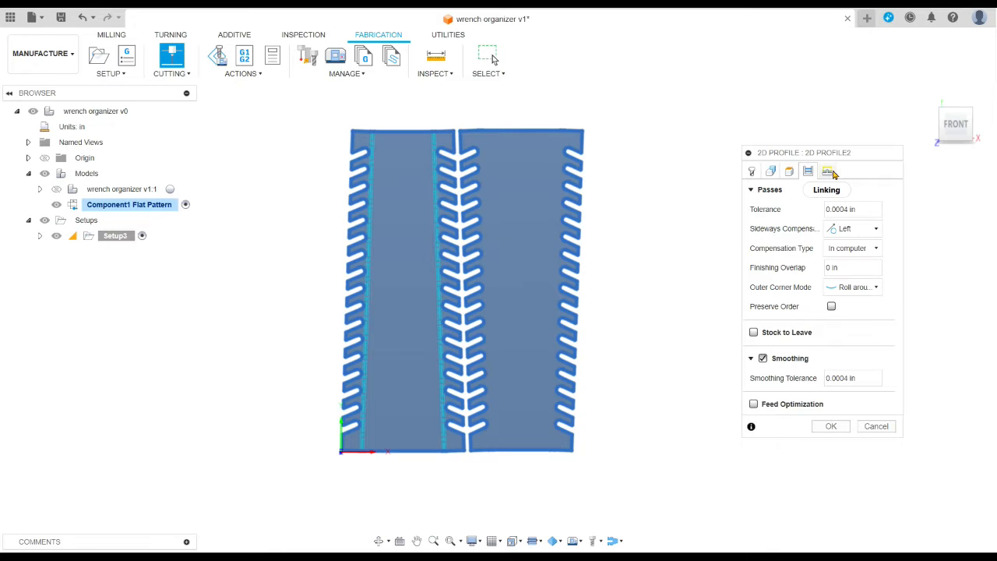
click(829, 172)
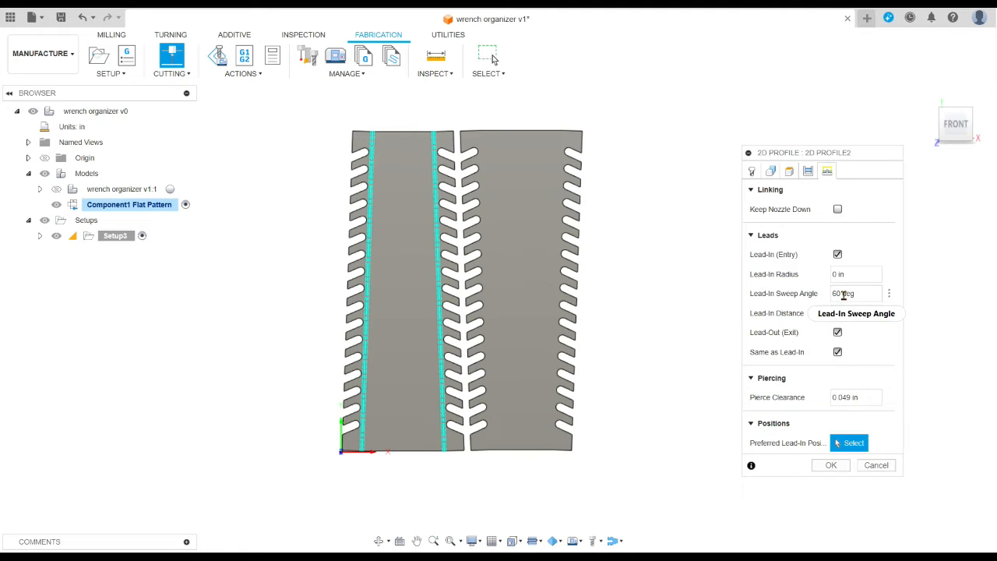
click(838, 274)
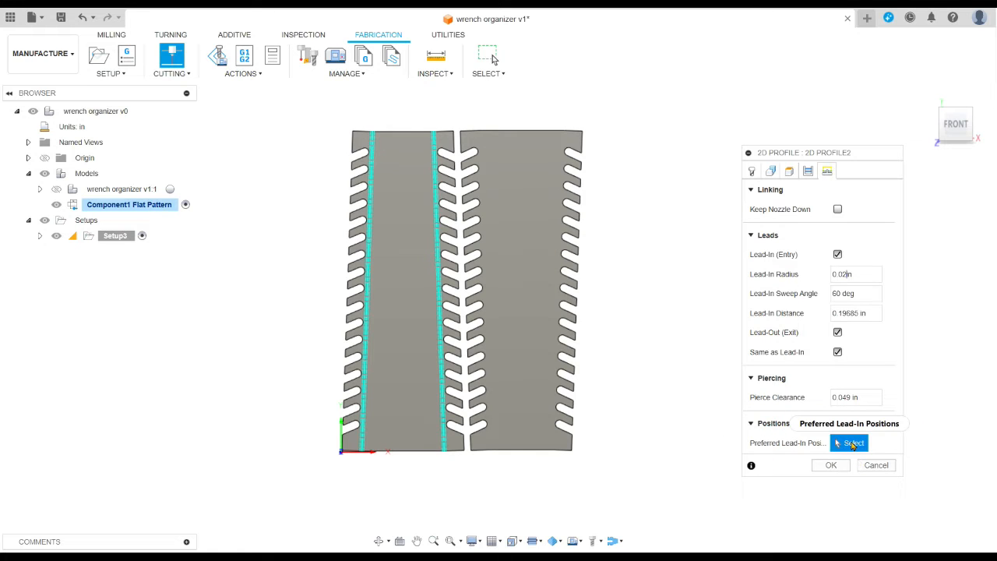
- Set preferred lead-in positions on the wider pattern's lower outer edge and the narrower pattern's upper edge, and generate the toolpath
mouse_move(853, 444)
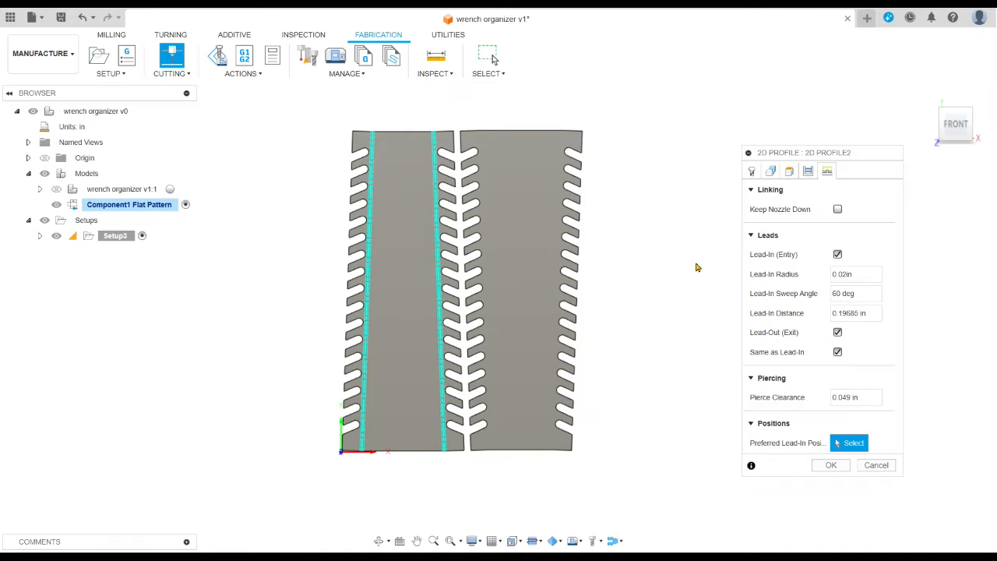
scroll(605, 159, up, 2)
middle_drag(611, 148, 615, 134)
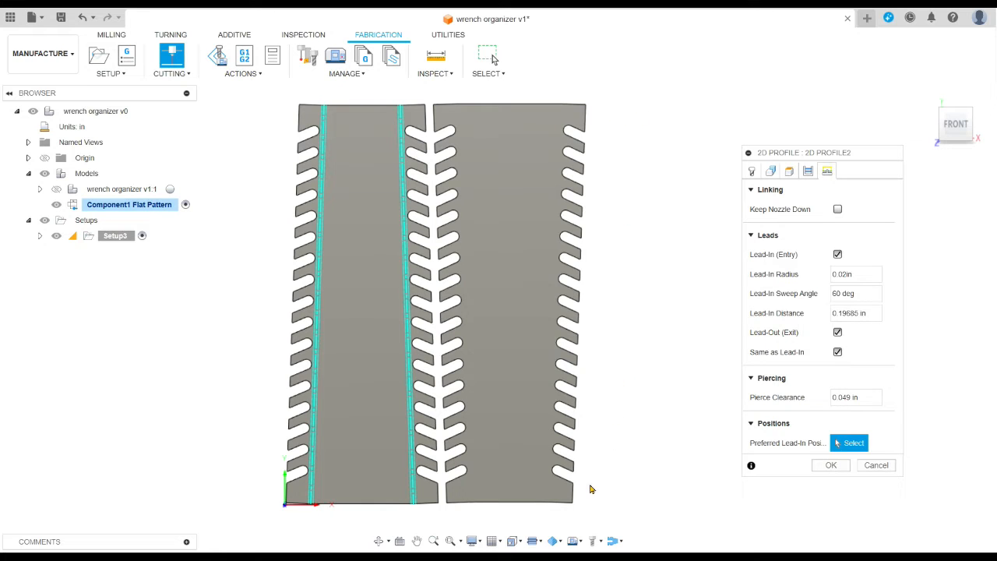
click(574, 490)
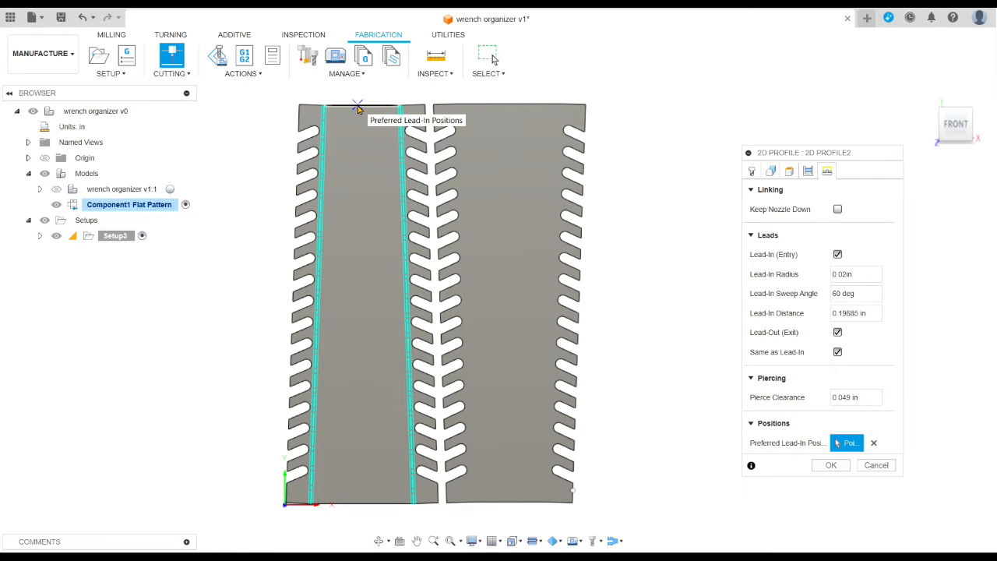
click(357, 106)
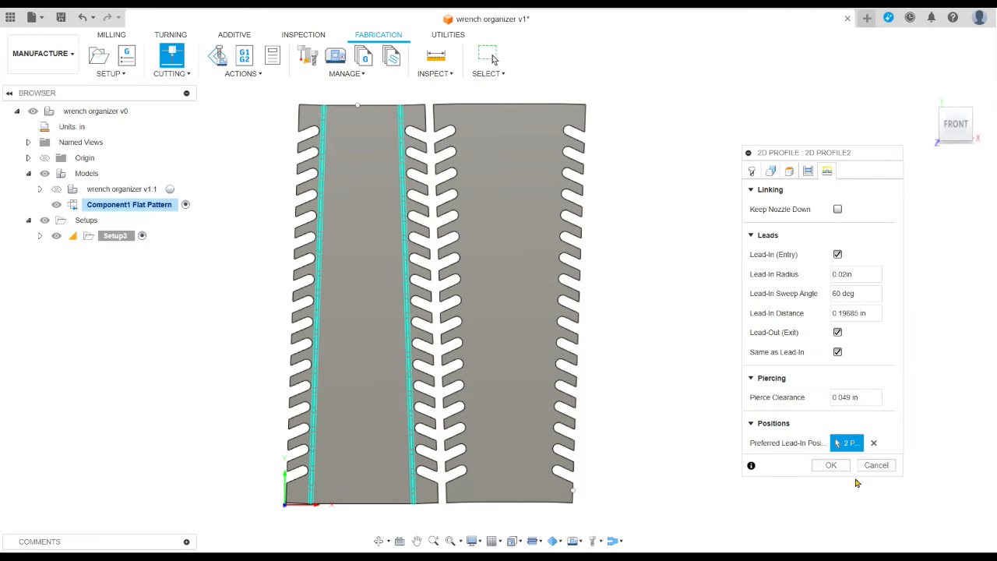
click(831, 464)
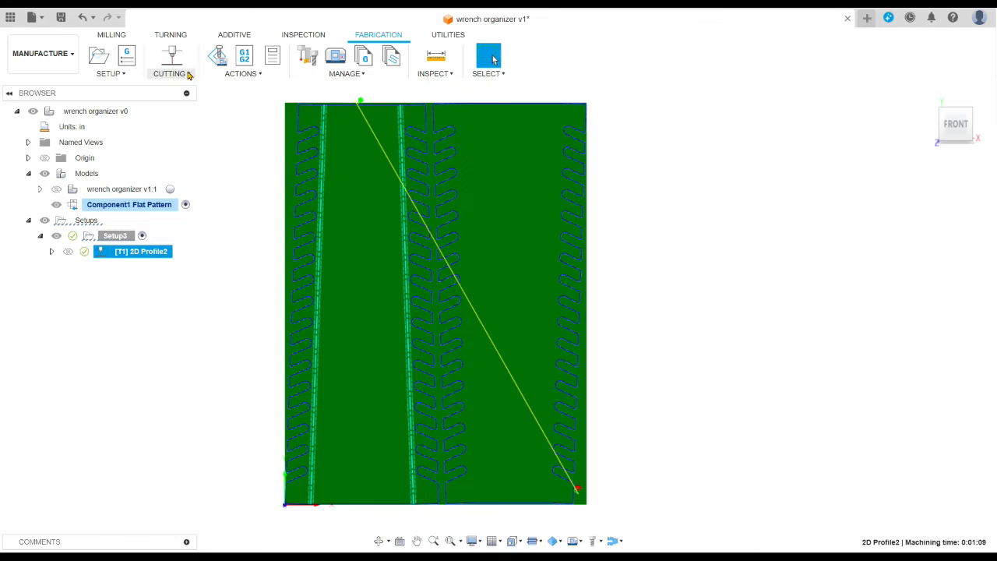
- Simulate the 2D profile toolpath at a faster playback speed, exit the simulation and dismiss the antivirus notification
right_click(134, 256)
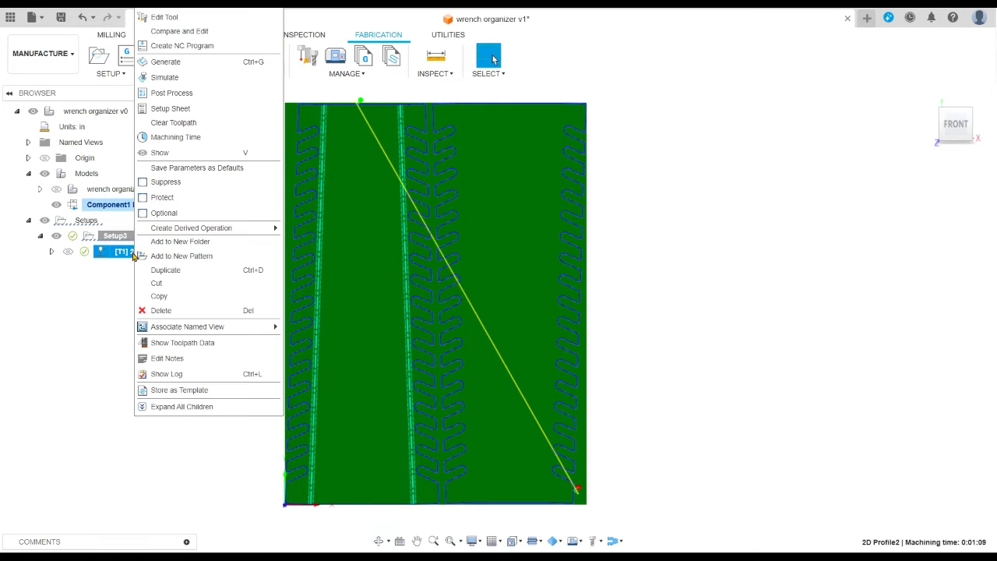
click(166, 78)
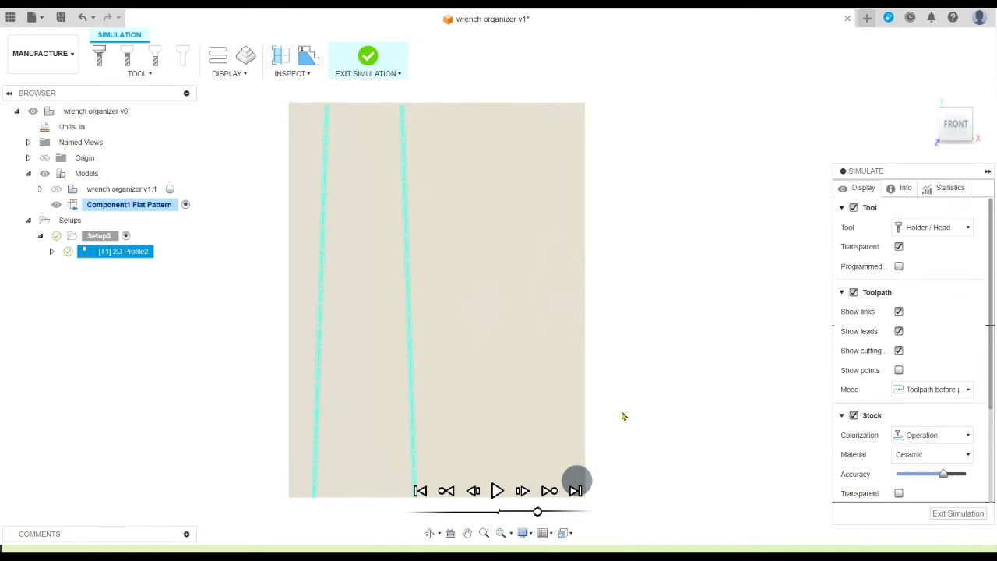
click(497, 491)
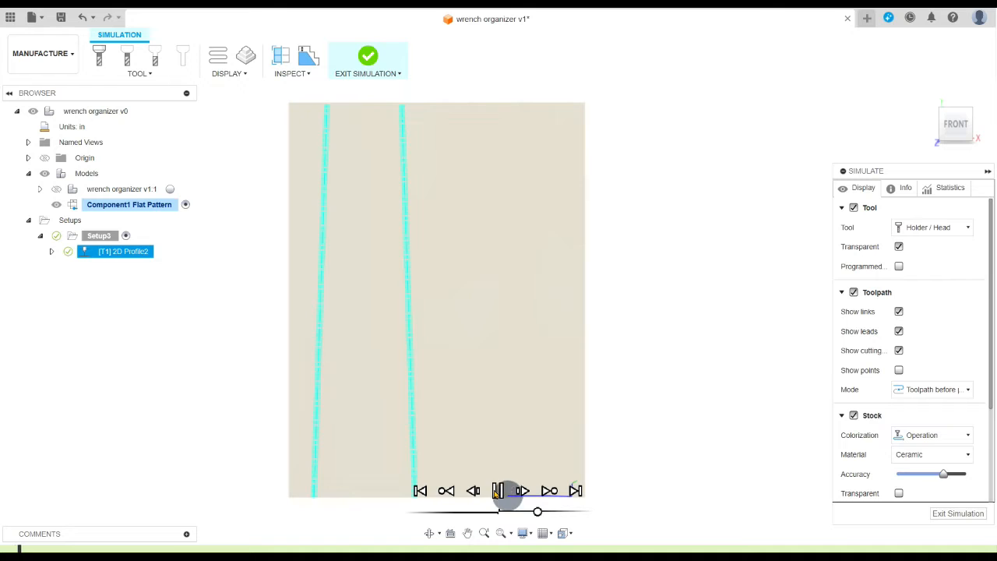
click(537, 511)
drag(537, 511, 549, 513)
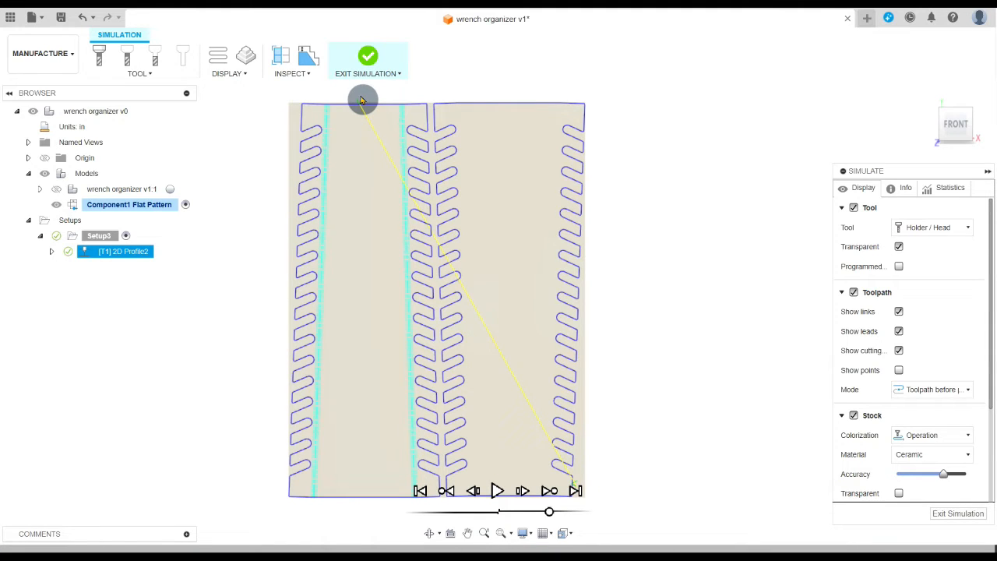
click(958, 513)
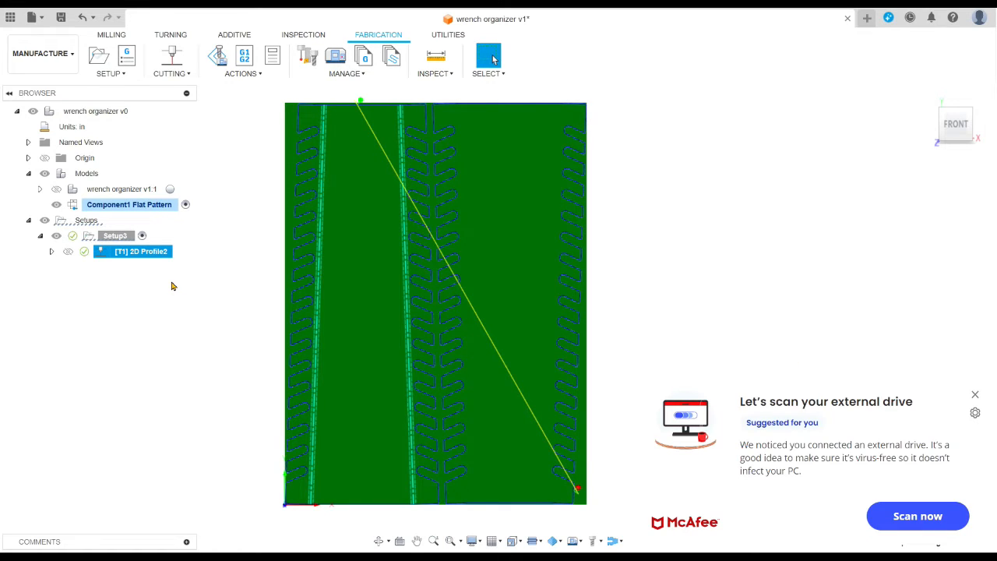
click(978, 395)
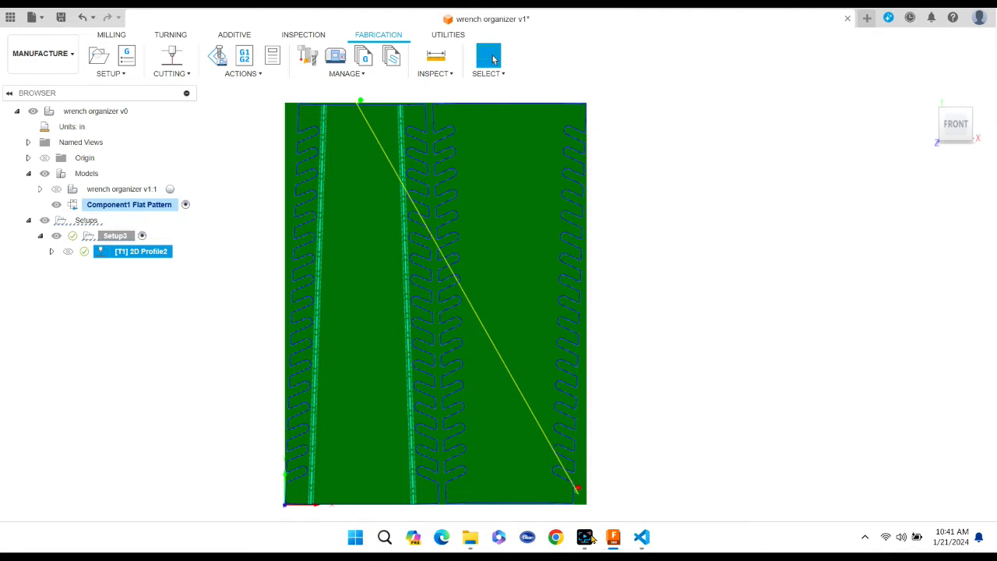
- Start post processing the 2D profile operation and name the NC program "wrench organizer 3"
mouse_move(642, 541)
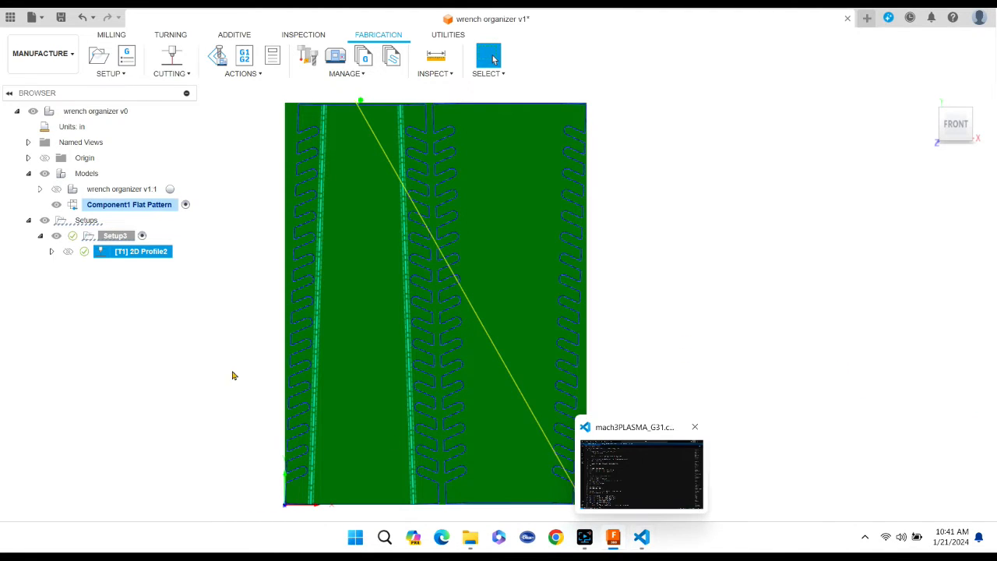
right_click(152, 255)
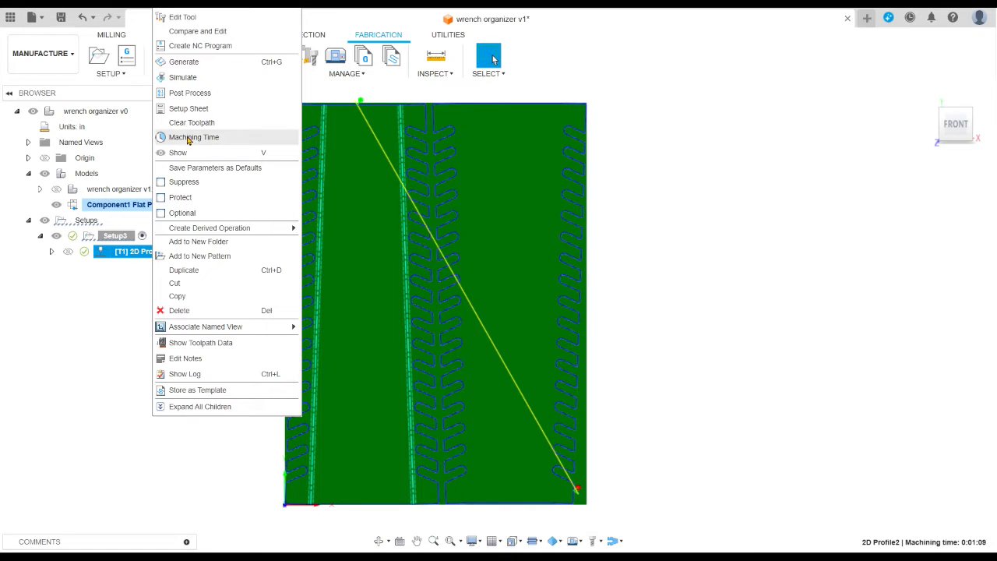
click(187, 93)
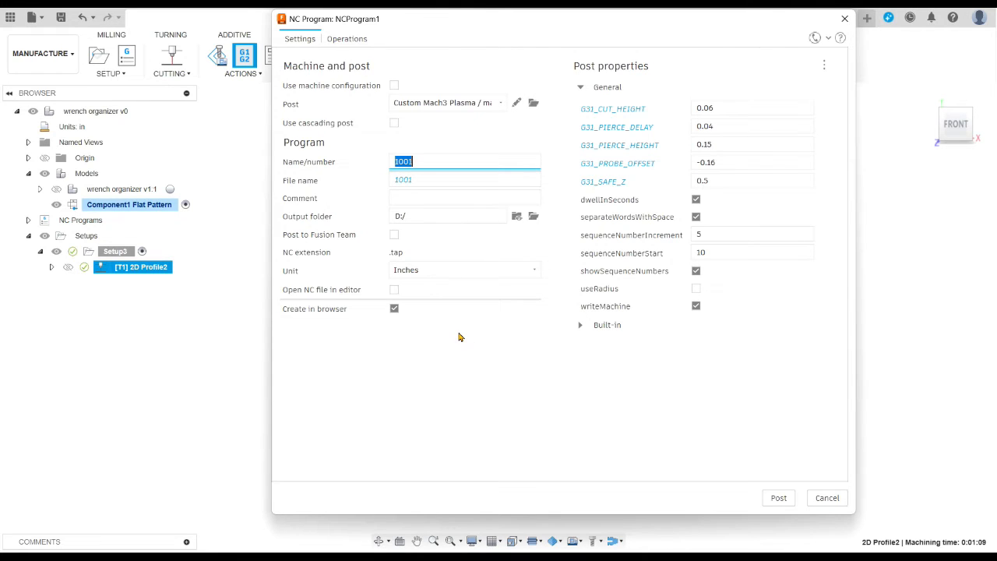
text(wrench organiz)
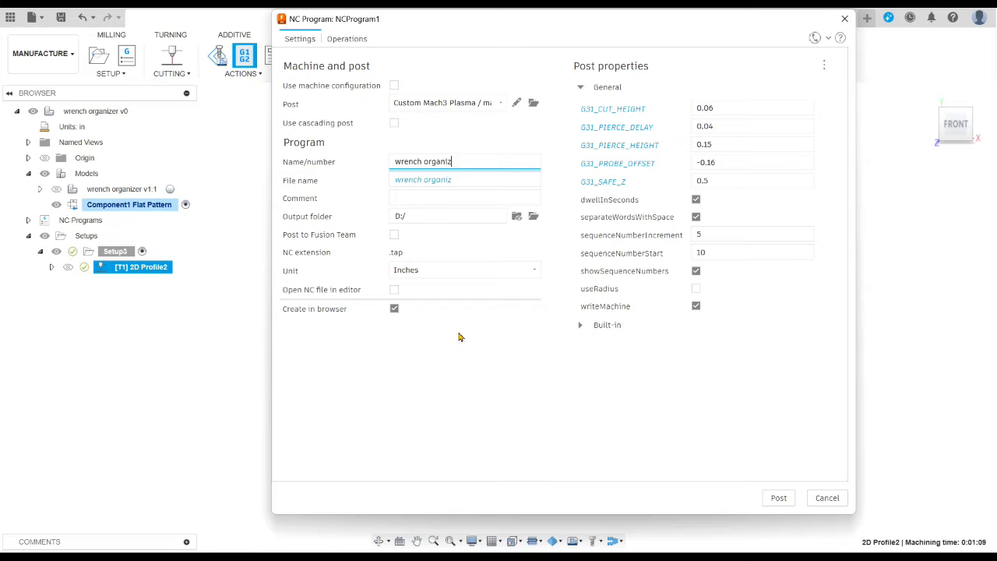
text(er 3)
- Switch to Visual Studio Code, examine the mach3PLASMA_G31.cps post processor code including its user-defined properties, and close the editor
mouse_move(606, 550)
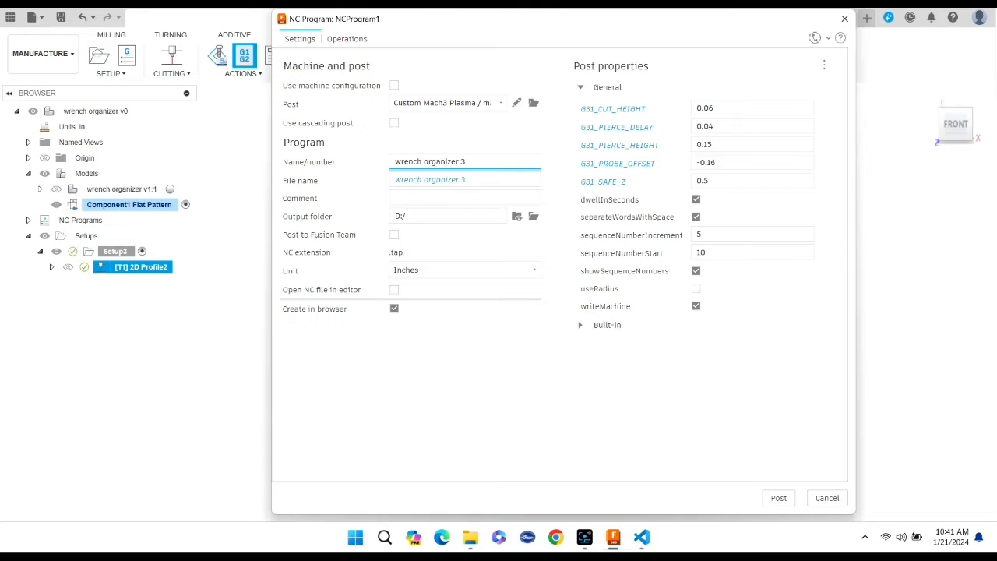
click(642, 537)
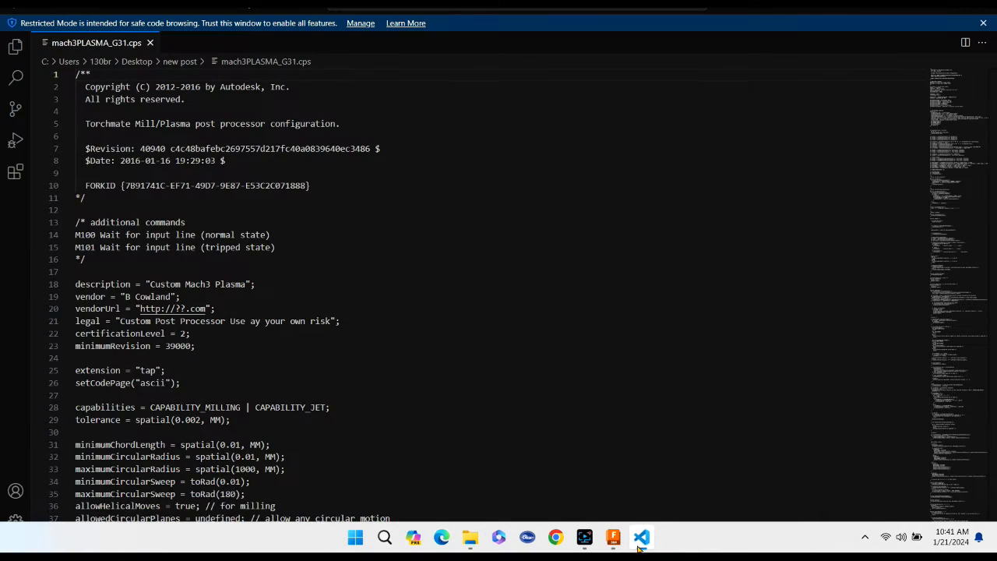
scroll(466, 267, down, 9)
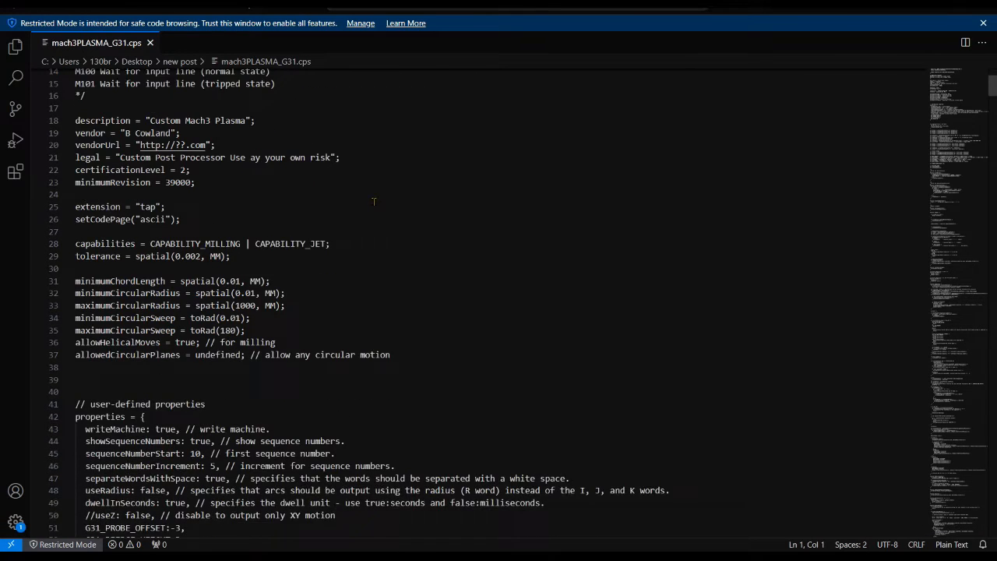
scroll(405, 201, down, 20)
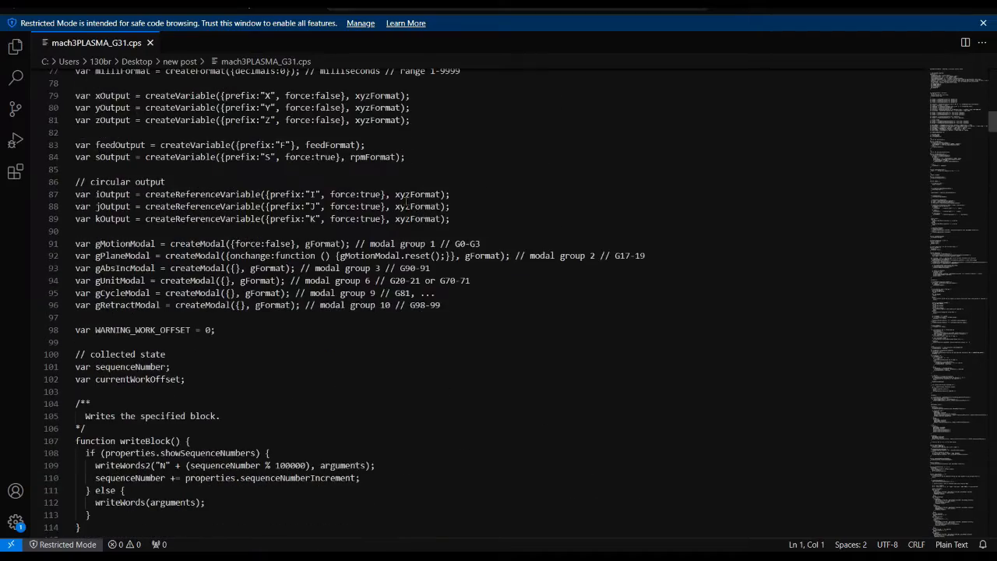
scroll(406, 201, down, 20)
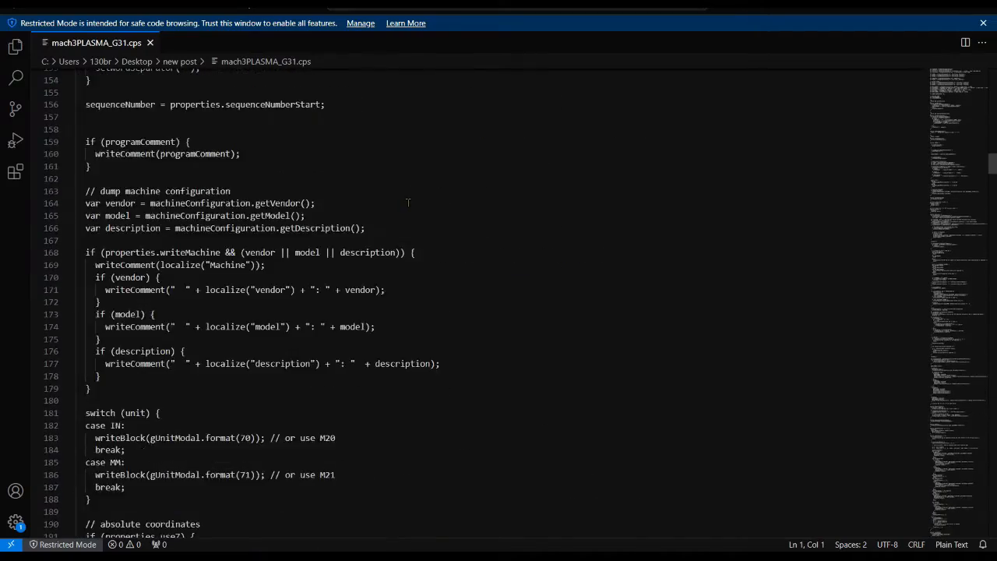
scroll(409, 203, down, 20)
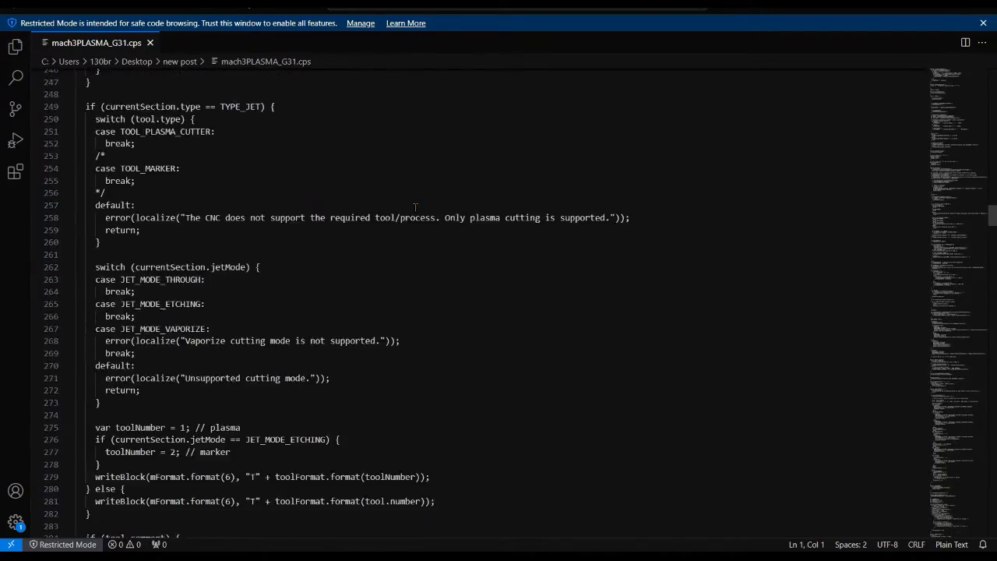
scroll(415, 206, down, 20)
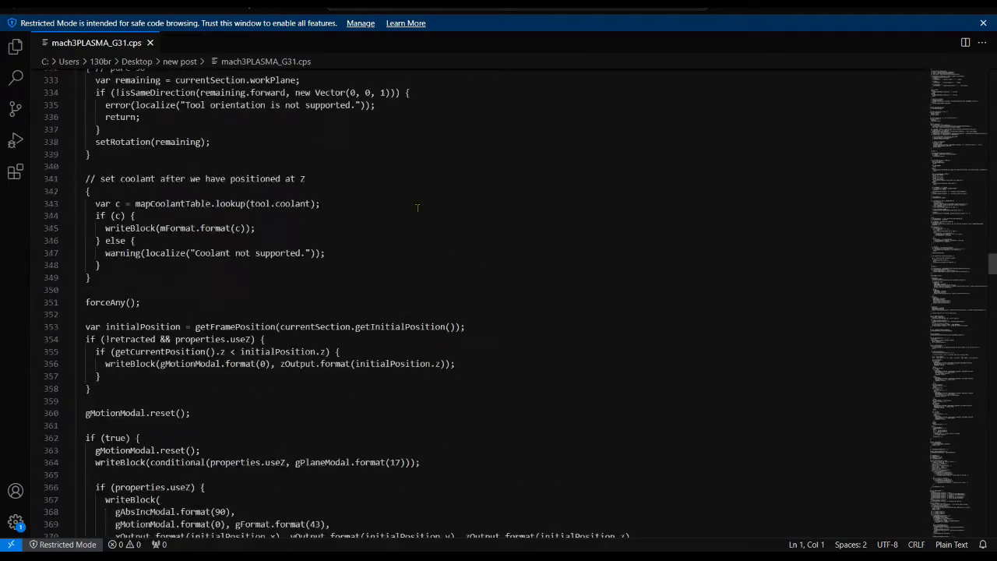
scroll(421, 210, down, 20)
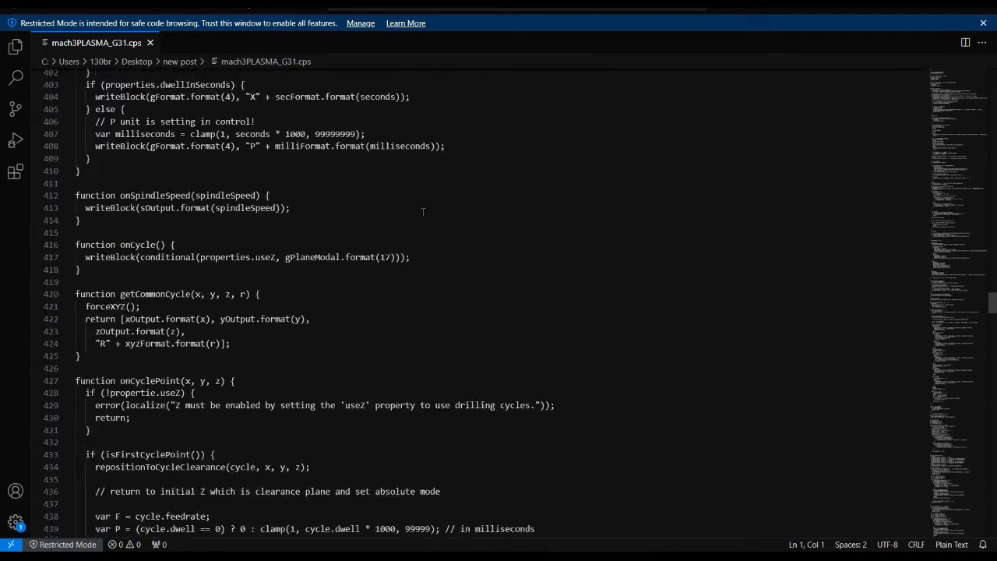
scroll(424, 211, up, 20)
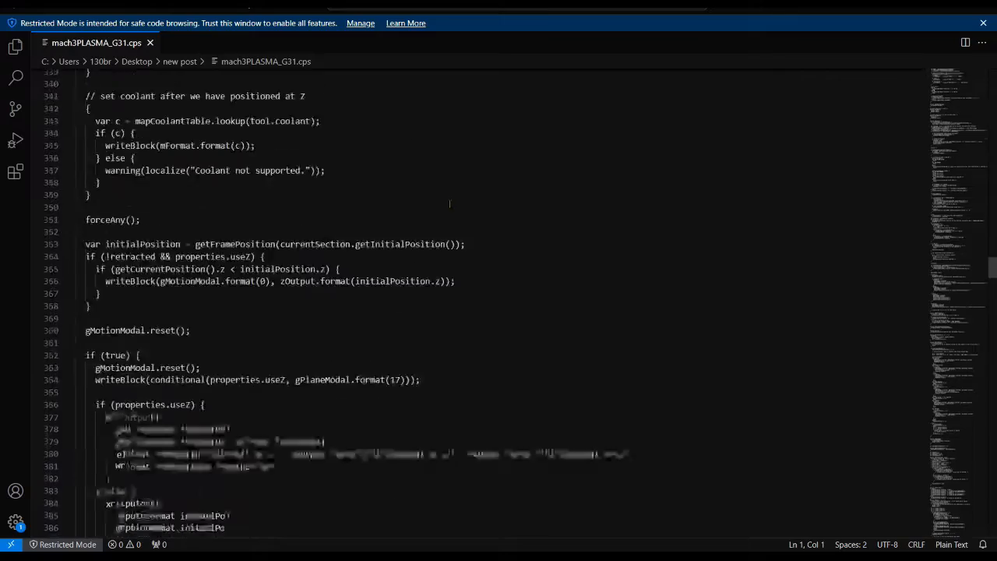
scroll(449, 204, up, 20)
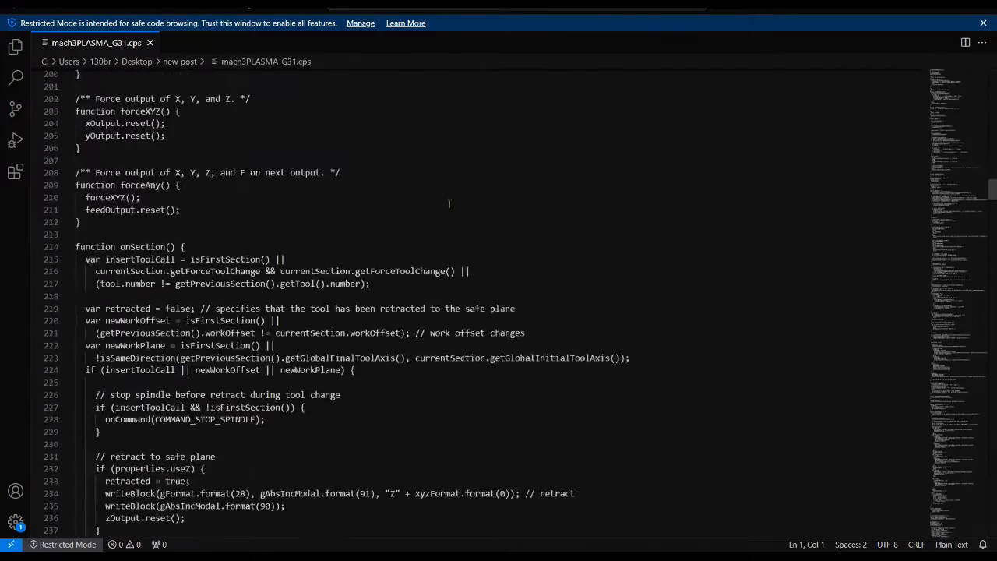
scroll(449, 204, up, 20)
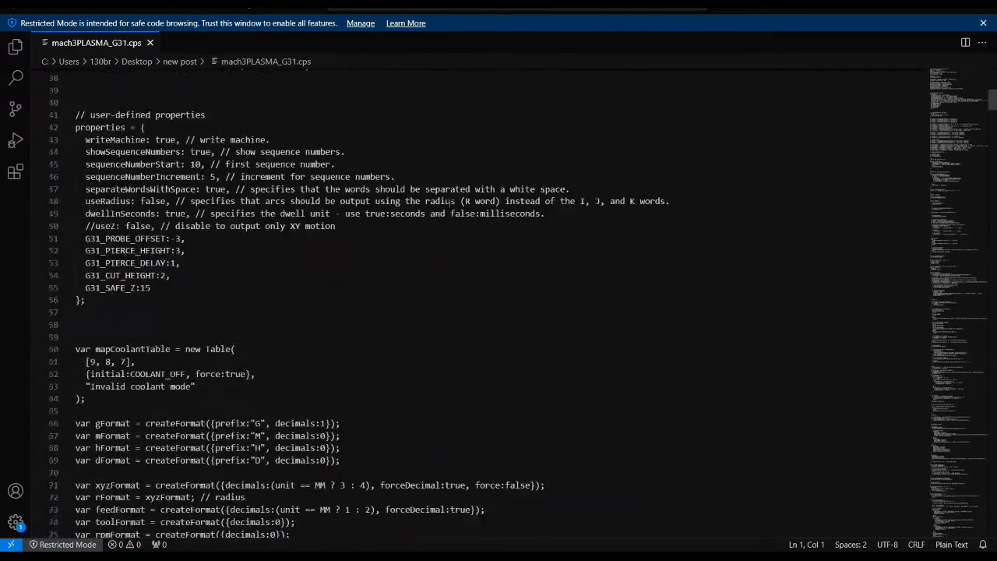
scroll(450, 204, up, 3)
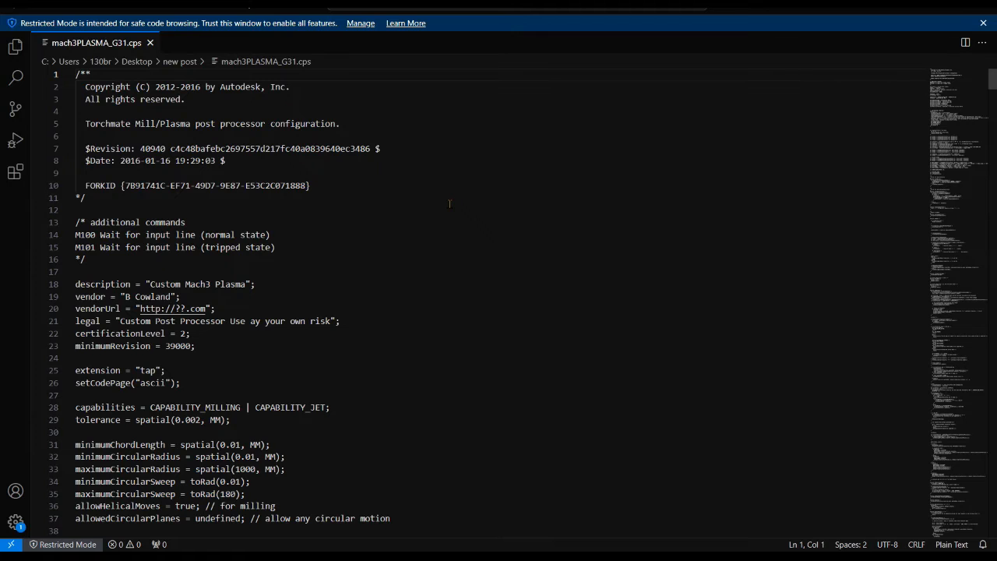
click(985, 10)
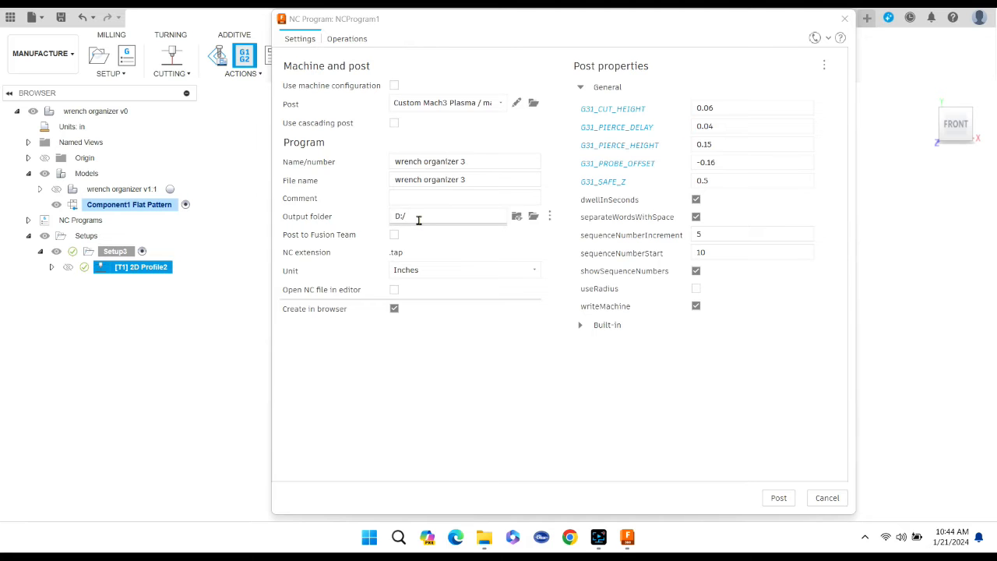
- Post the "wrench organizer 3" NC program to the D:/ output folder
click(780, 498)
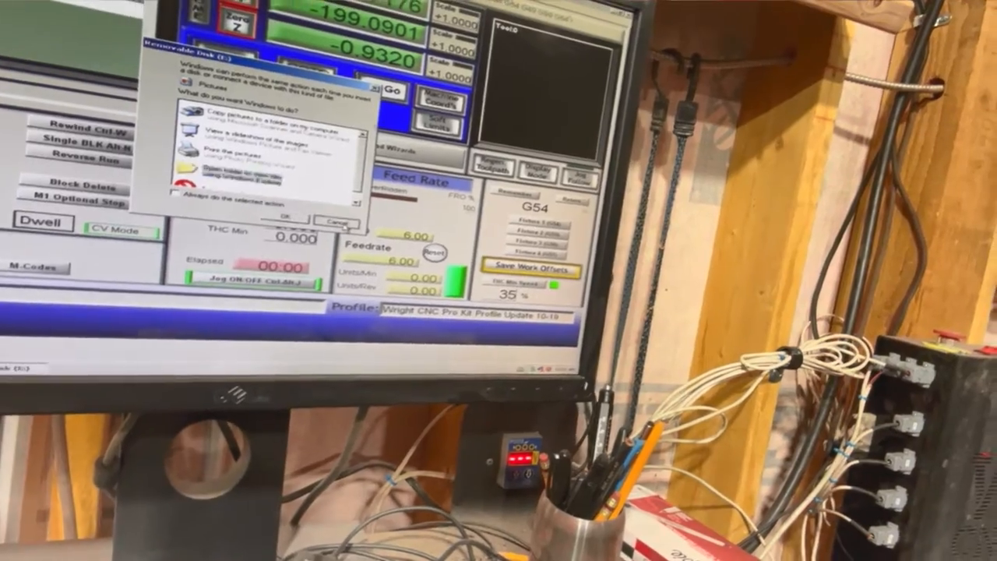
- On the Mach3 computer, dismiss the removable disk prompt and load the "wrench organizer 3" tap file from the removable disk
click(343, 221)
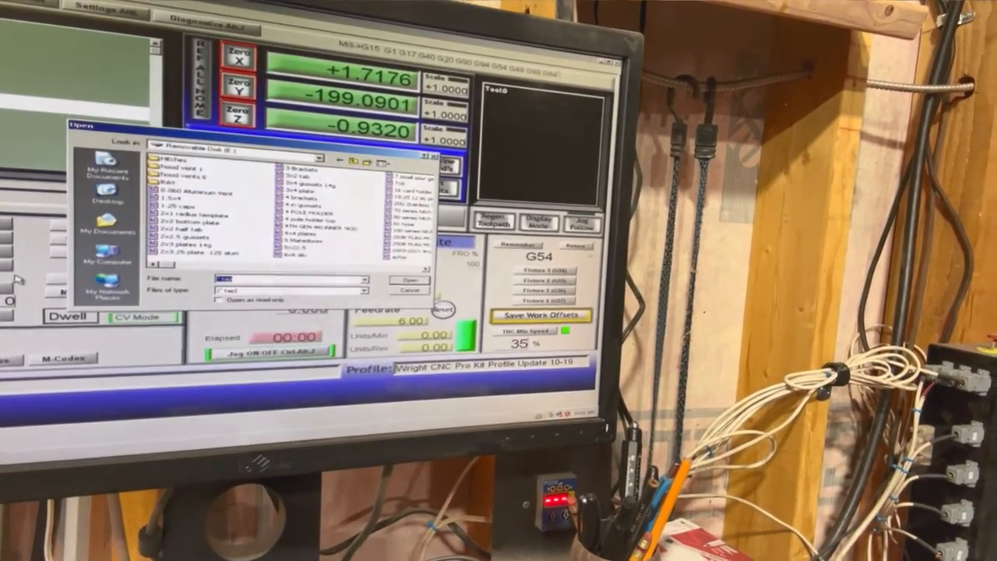
text(wrench organizer 3)
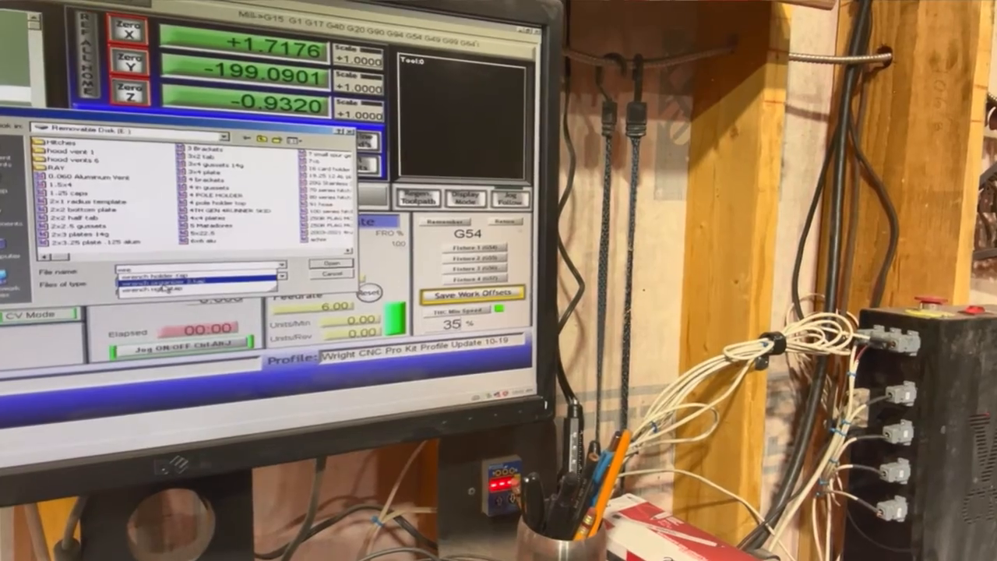
click(327, 268)
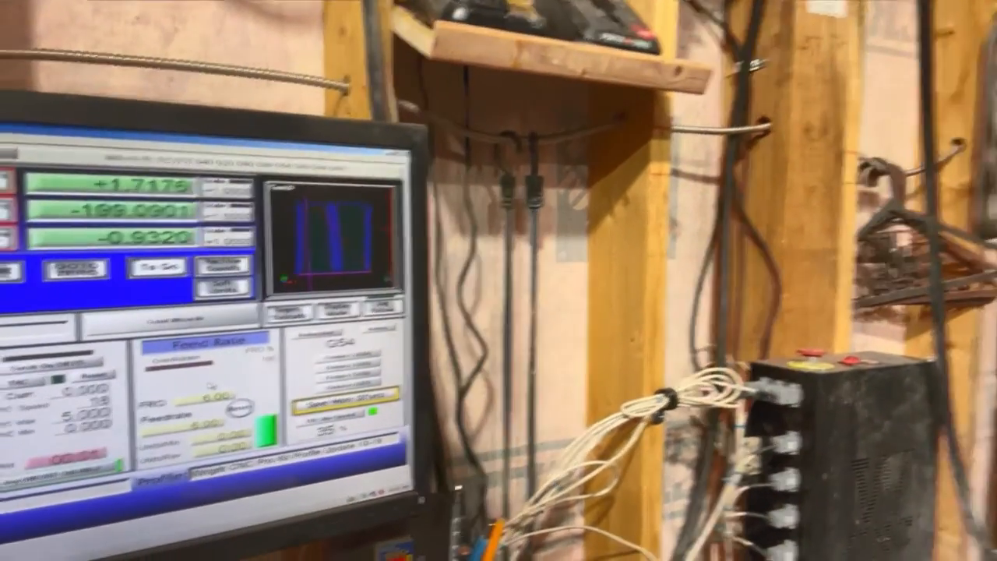